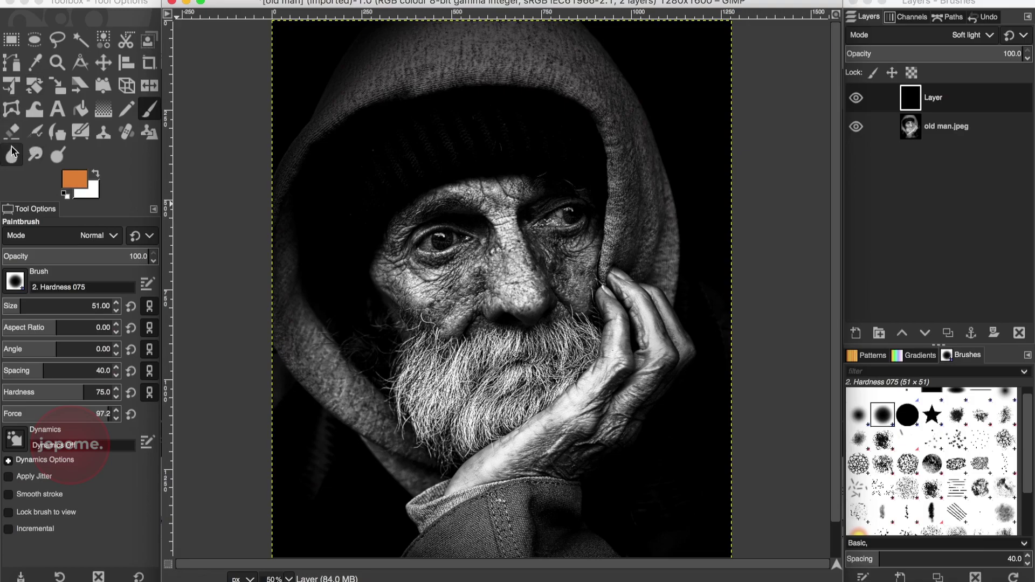
Fill the black soft-light layer with orange and shift the fill colour to a redder orange.
click(338, 191)
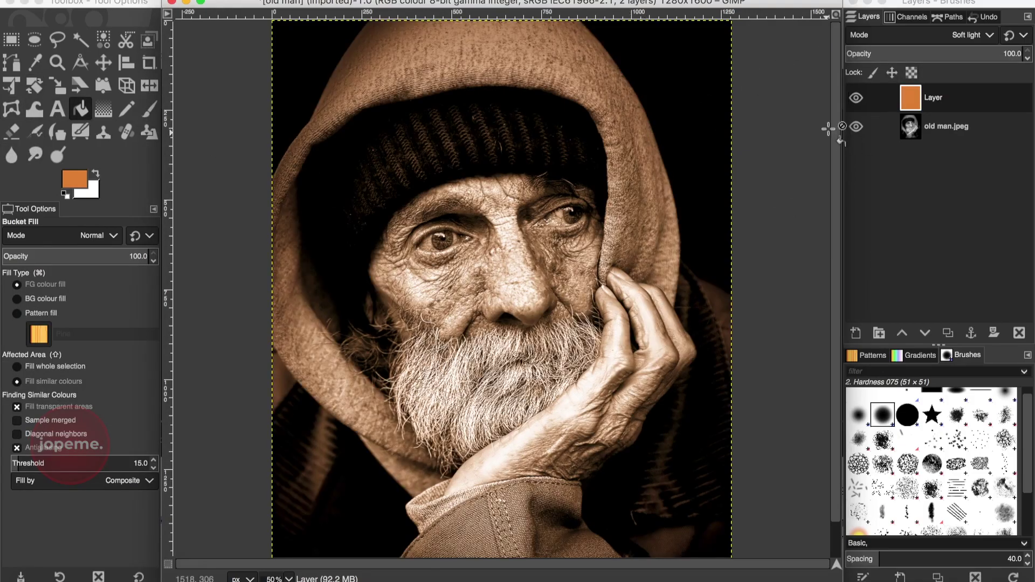
click(916, 103)
click(71, 179)
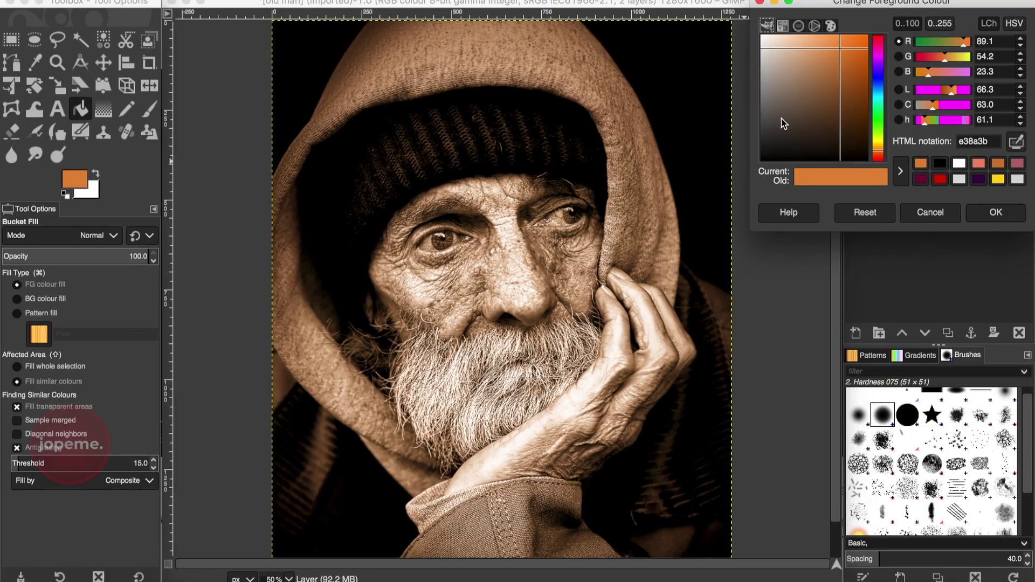
drag(878, 156, 880, 158)
drag(834, 47, 833, 41)
click(996, 214)
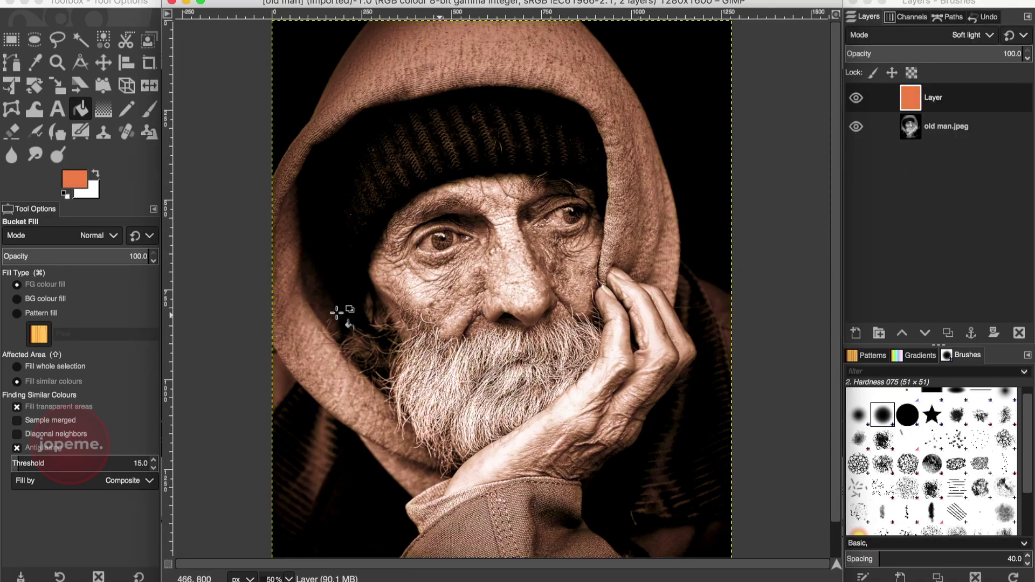
Set the Paintbrush colours to white over black and add a black, fully transparent mask to the orange layer.
click(149, 109)
click(96, 175)
click(97, 175)
click(65, 195)
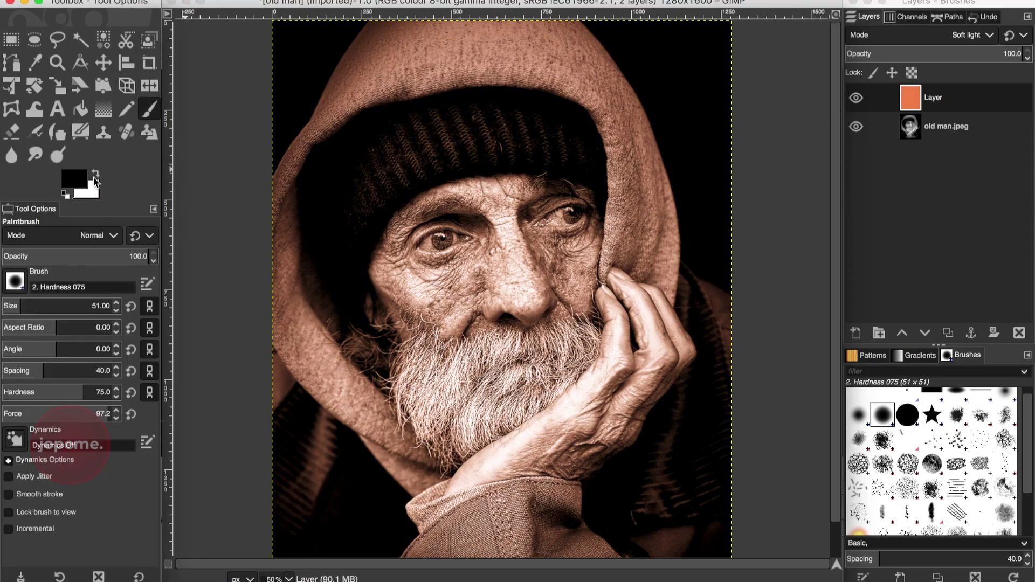
key(x)
click(943, 102)
right_click(948, 105)
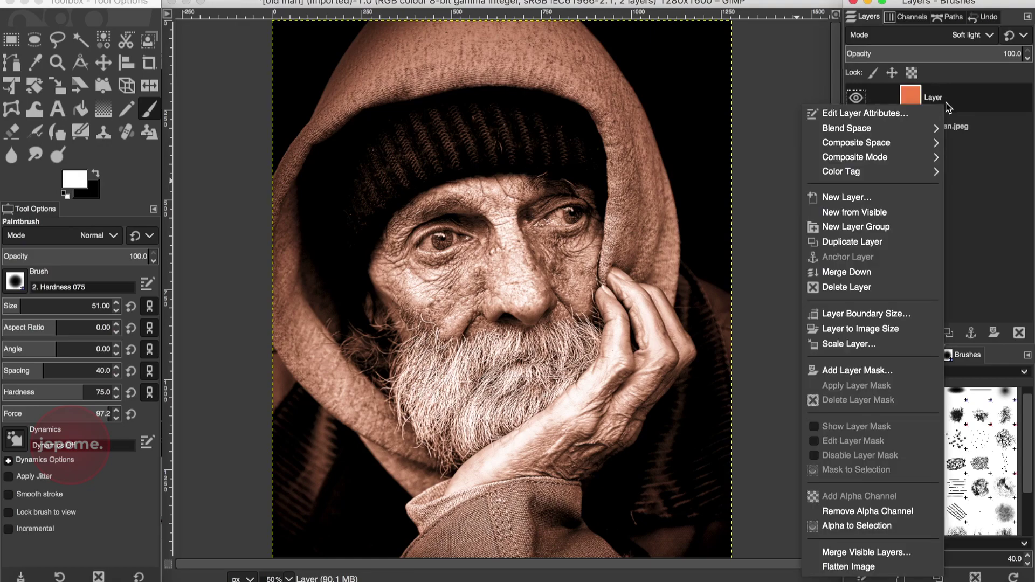
click(863, 372)
key(Return)
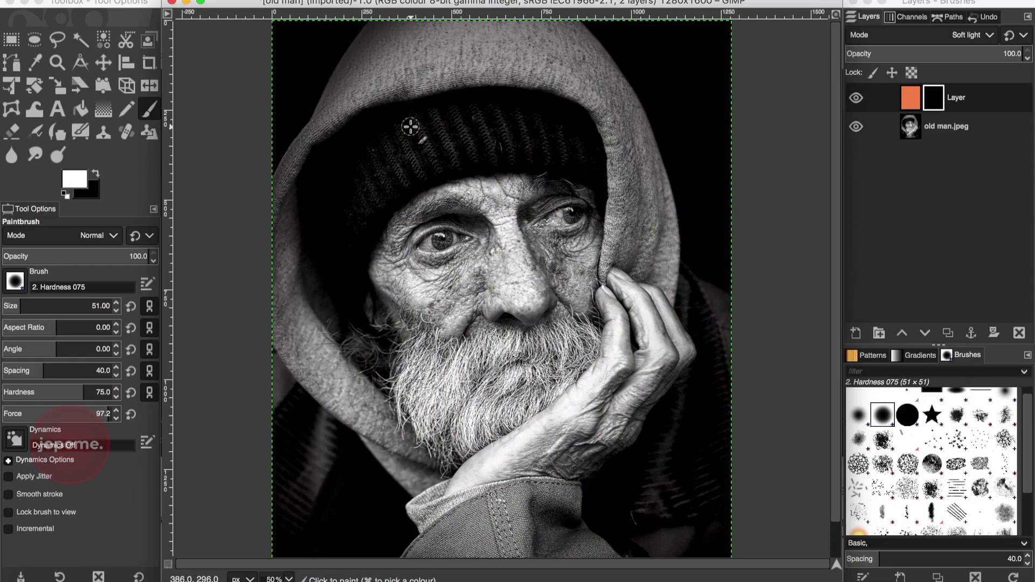
Enlarge the brush and paint white on the mask over the man's face and hand to reveal the skin tone.
drag(43, 299, 54, 300)
mouse_move(524, 225)
mouse_down()
mouse_move(476, 224)
mouse_move(442, 238)
mouse_move(423, 262)
mouse_move(424, 295)
mouse_move(489, 274)
mouse_move(540, 291)
mouse_move(570, 279)
mouse_move(559, 224)
mouse_move(506, 217)
mouse_move(458, 225)
mouse_move(419, 248)
mouse_move(407, 270)
mouse_move(417, 300)
mouse_move(474, 284)
mouse_move(505, 294)
mouse_move(450, 311)
mouse_move(545, 246)
mouse_move(554, 222)
mouse_move(443, 235)
mouse_move(594, 320)
mouse_move(632, 317)
mouse_move(643, 346)
mouse_move(655, 346)
mouse_move(590, 430)
mouse_move(577, 422)
mouse_move(474, 461)
mouse_move(531, 427)
mouse_move(593, 429)
mouse_up()
Mask the orange off the beard and sleeve in black using the Hardness 100 brush, and restore it on the ear in white.
drag(56, 305, 21, 308)
key(x)
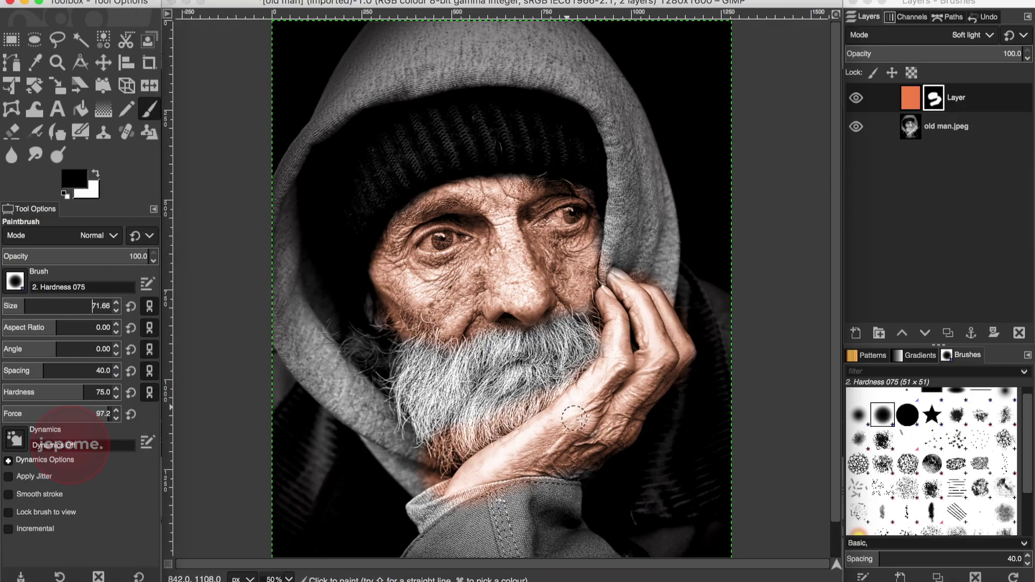
key(period)
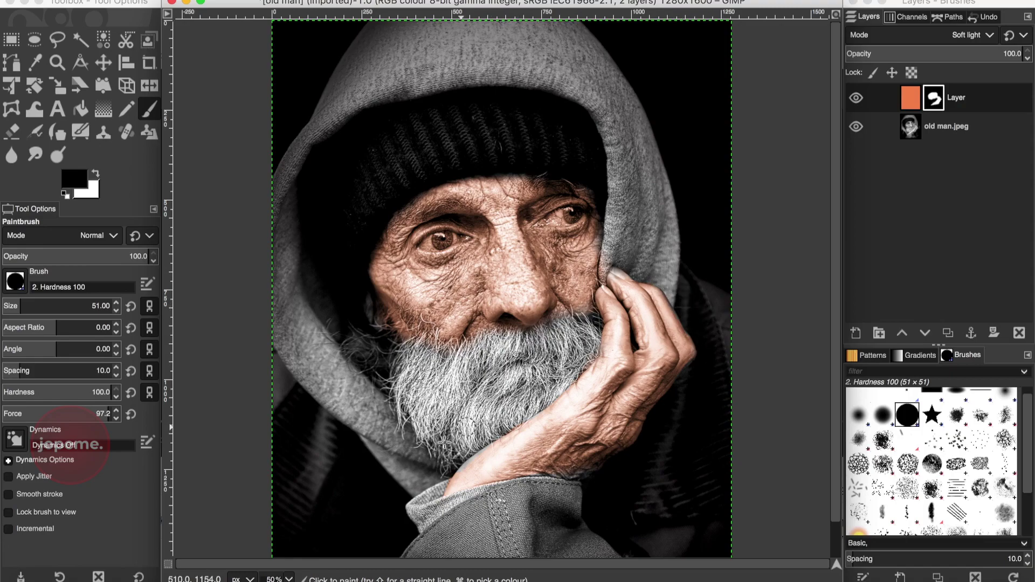
key(x)
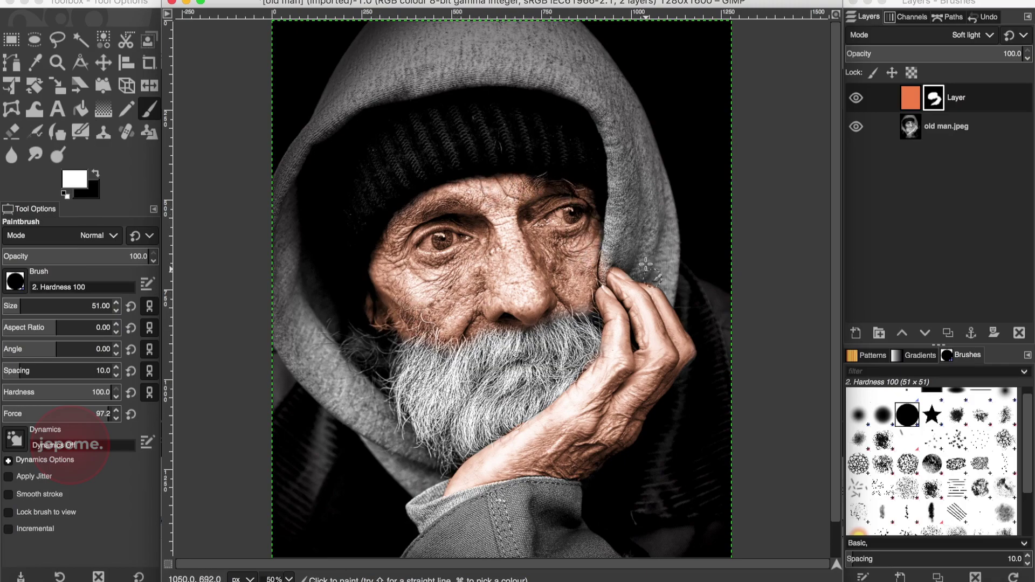
Paint black on the mask over both eyes with a brush size of 22.75 to remove the orange tint.
click(97, 173)
click(13, 303)
drag(434, 243, 455, 241)
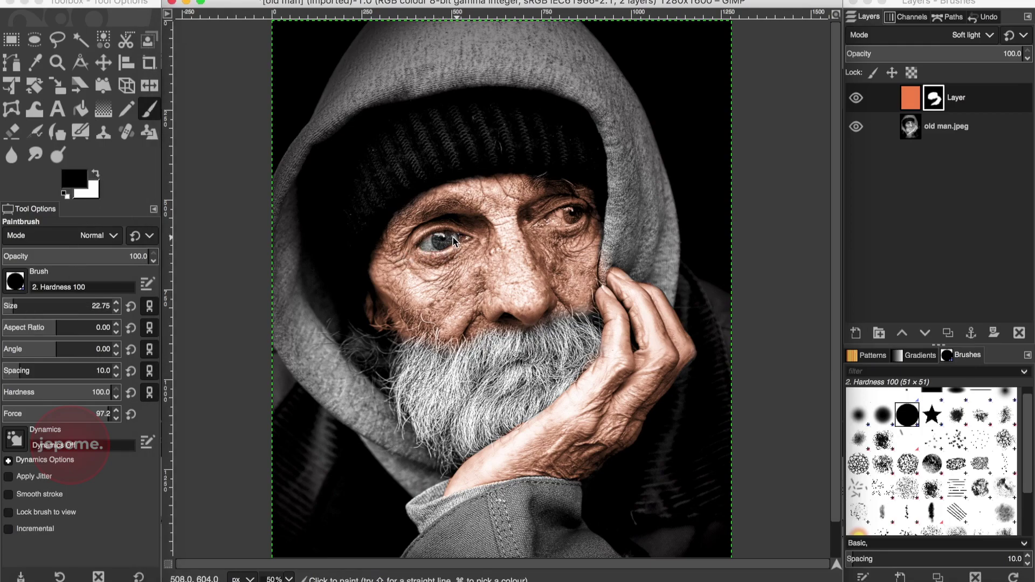
drag(554, 220, 571, 212)
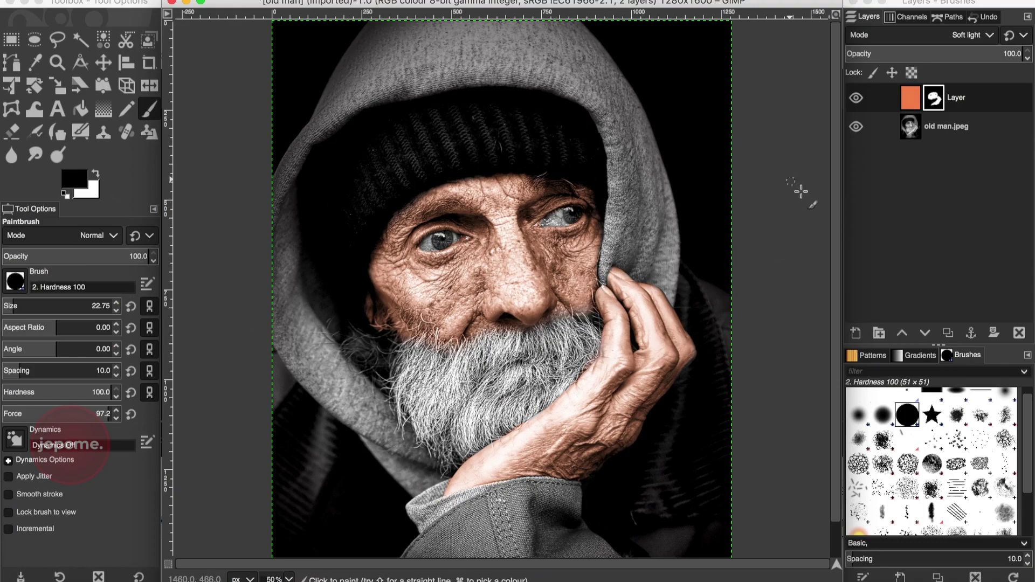
click(855, 333)
click(994, 476)
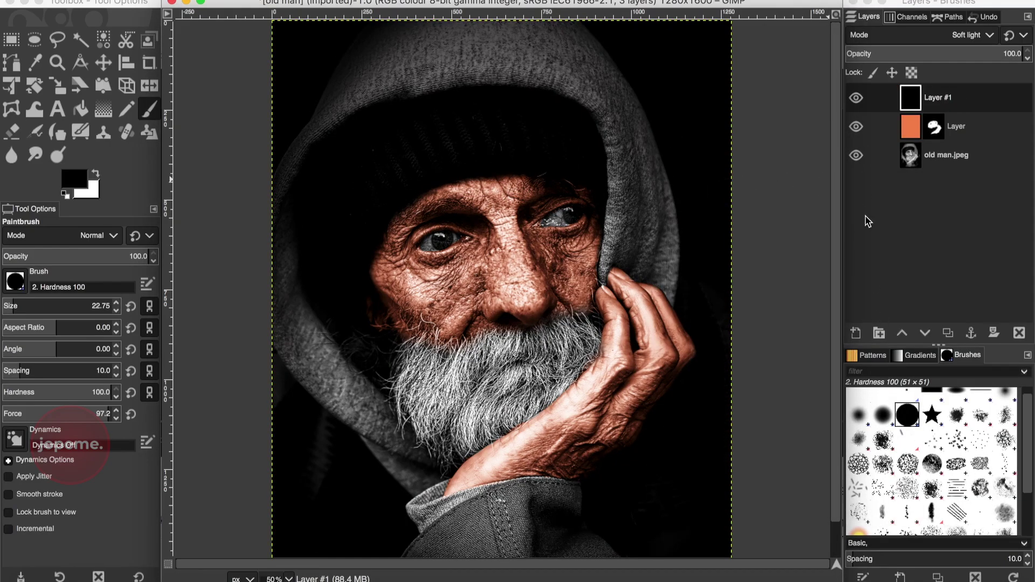
key(super+z)
Add a new 1280 × 1600 px layer in Soft light mode, filled with Transparency.
click(855, 332)
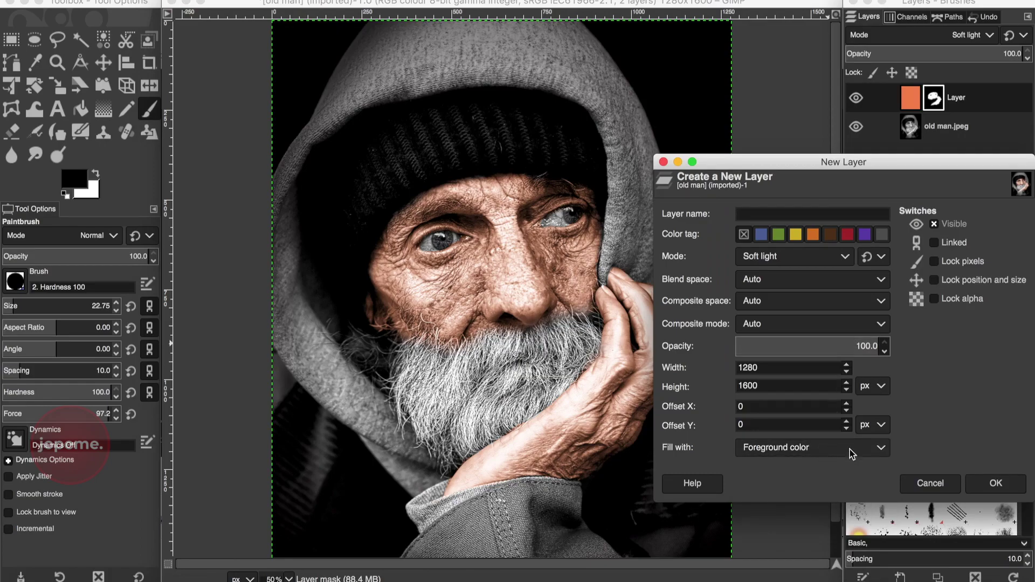
click(871, 447)
click(809, 498)
click(995, 483)
Choose a medium green foreground colour and bucket-fill the new layer with it.
click(74, 178)
click(877, 122)
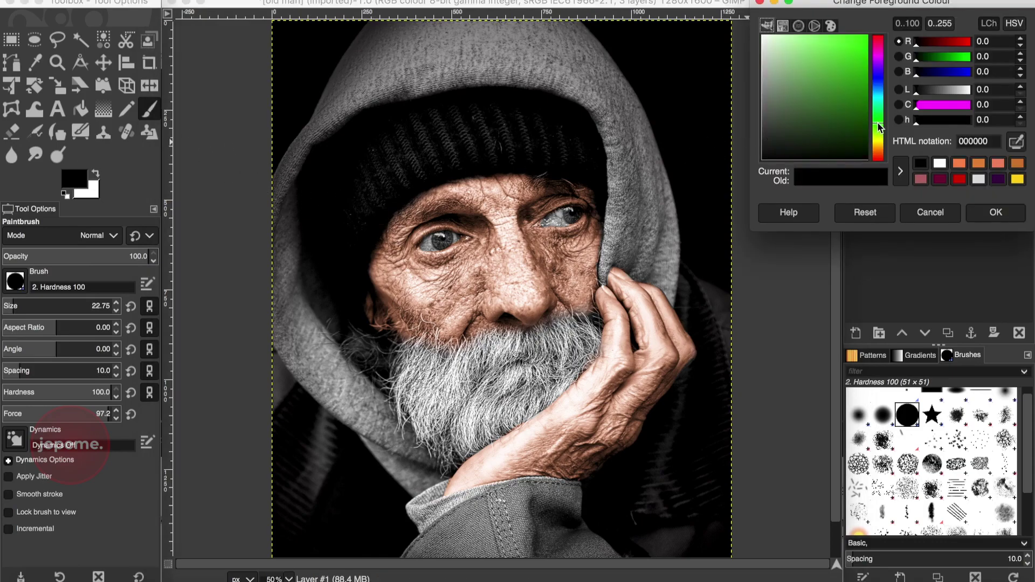
click(846, 86)
click(995, 213)
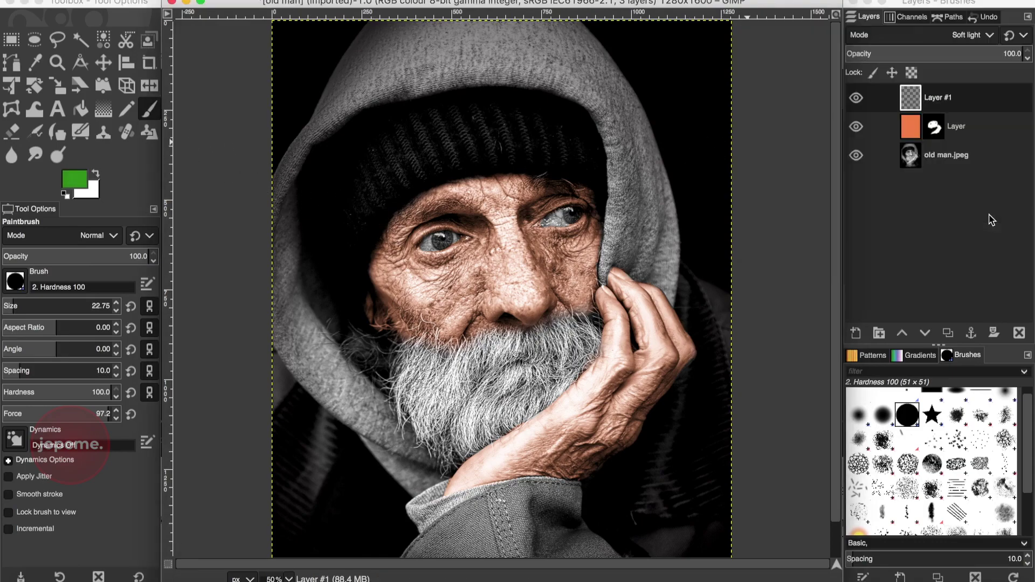
click(81, 109)
click(700, 169)
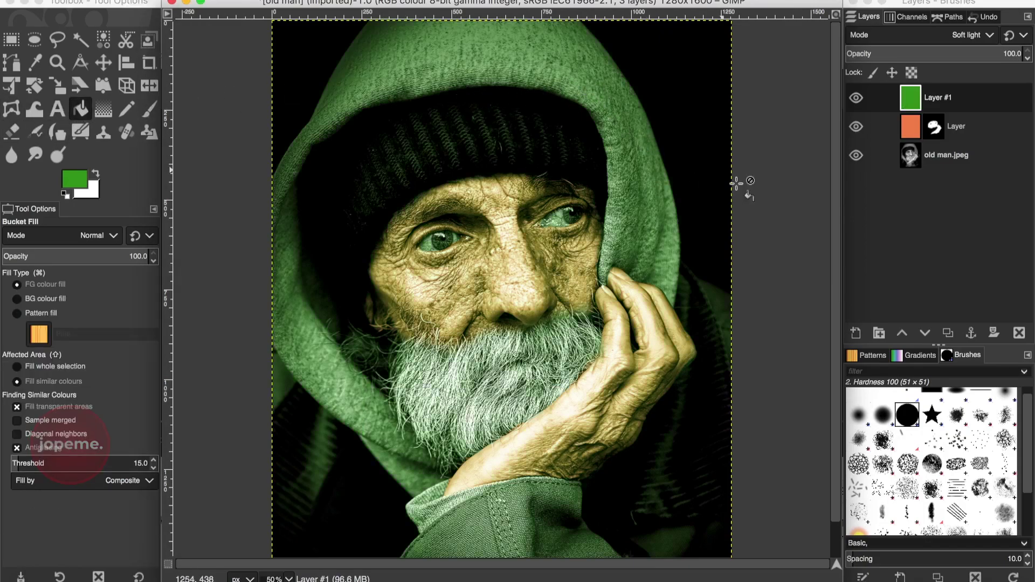
Add a Black (full transparency) layer mask to the green layer.
right_click(935, 104)
click(808, 366)
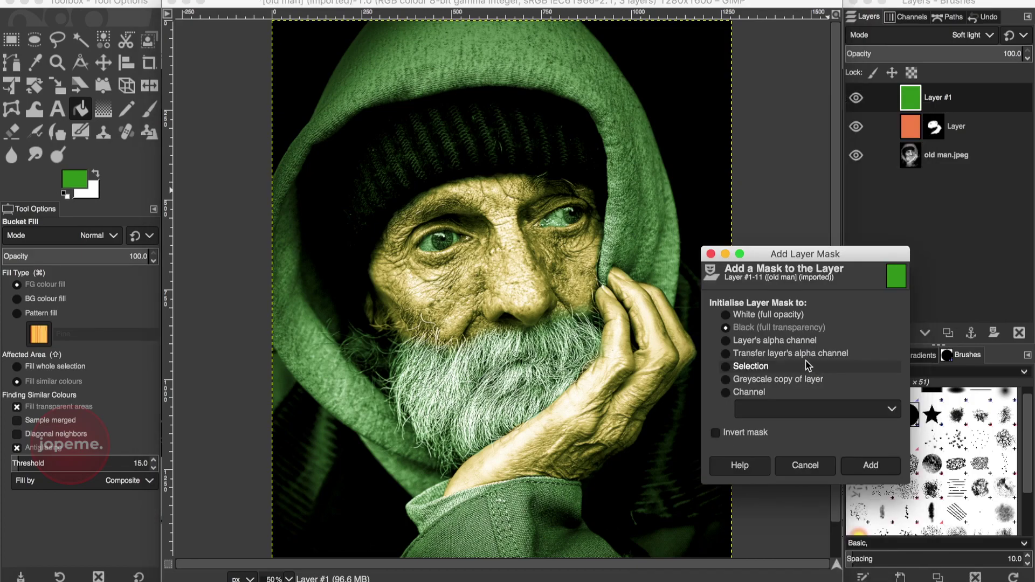
key(Return)
Paint white on the green layer's mask along the hood's right side and top with a brush size of 230.58.
click(96, 174)
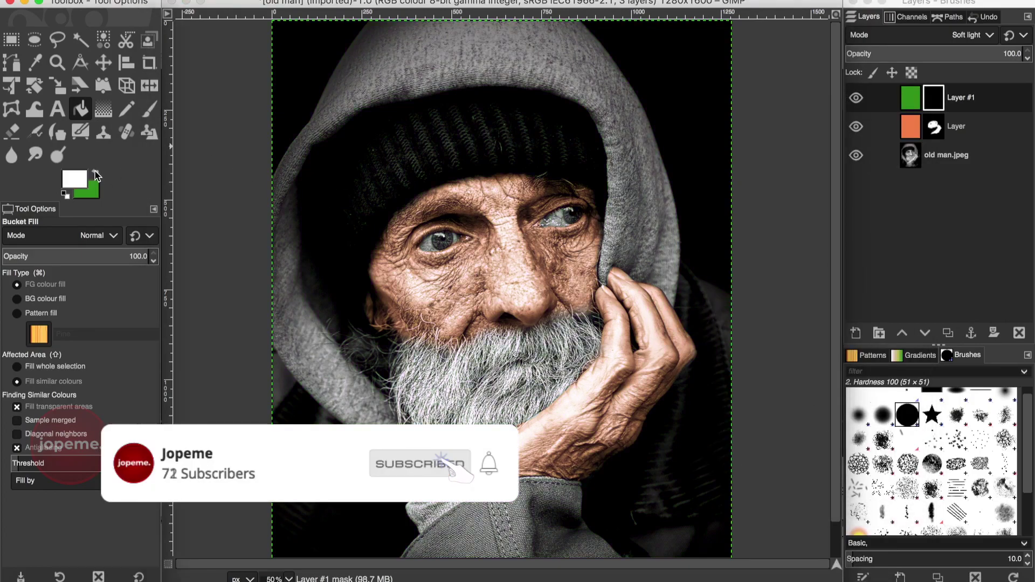
click(148, 109)
drag(40, 304, 47, 305)
mouse_move(578, 60)
mouse_down()
mouse_move(623, 140)
mouse_move(644, 221)
mouse_up()
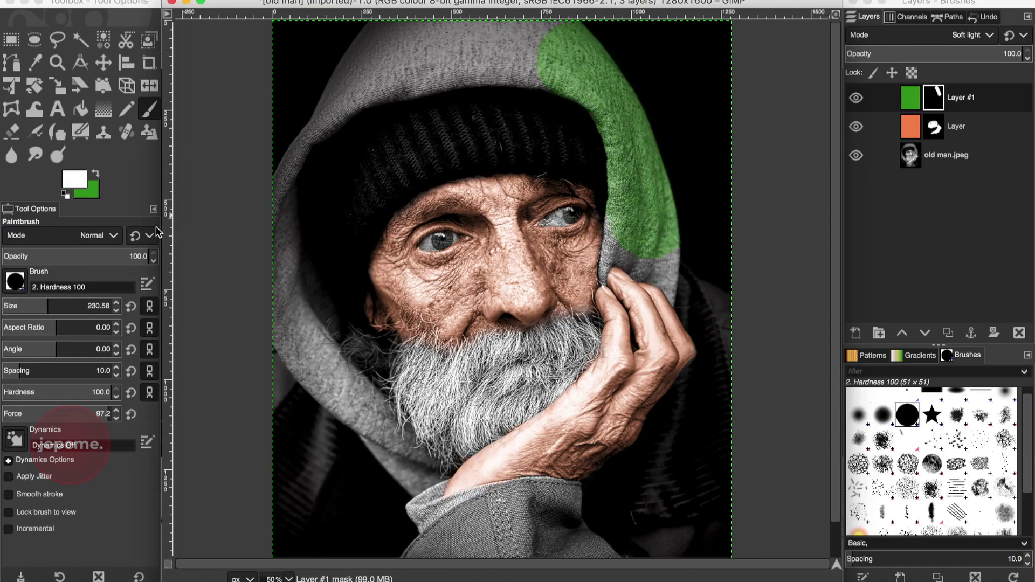
mouse_move(531, 48)
mouse_down()
mouse_move(468, 38)
mouse_move(409, 50)
mouse_move(401, 61)
mouse_move(493, 64)
mouse_move(445, 46)
mouse_move(375, 73)
mouse_move(357, 128)
mouse_up()
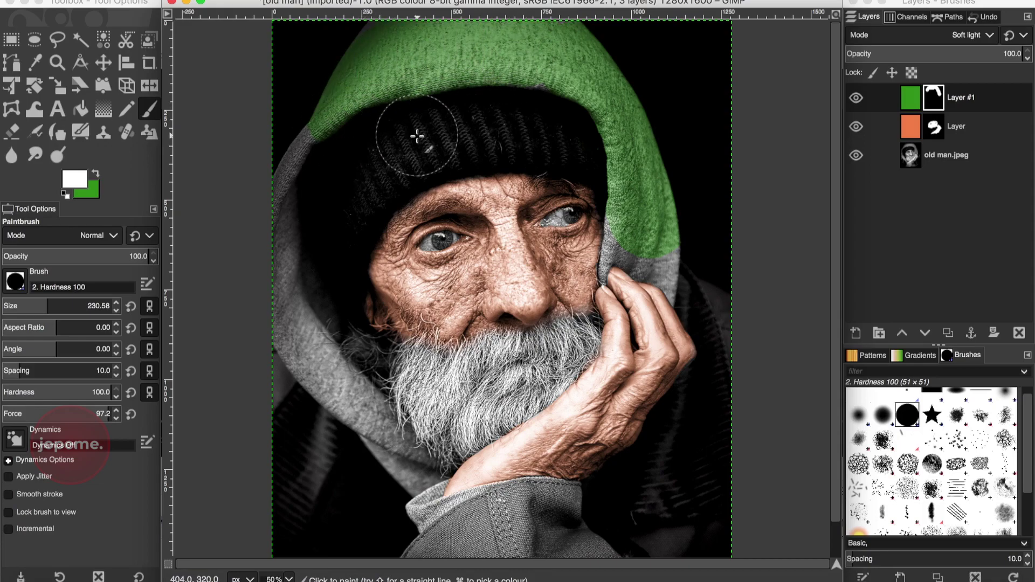
Continue painting white on the mask down the hood's remaining sides and over the collar beneath the wrist.
scroll(417, 136, down, 1)
mouse_move(333, 266)
mouse_down()
mouse_move(316, 190)
mouse_move(363, 157)
mouse_up()
mouse_move(567, 200)
mouse_down()
mouse_move(593, 290)
mouse_move(581, 218)
mouse_move(565, 263)
mouse_move(562, 207)
mouse_move(555, 248)
mouse_up()
mouse_move(350, 302)
mouse_down()
mouse_move(419, 405)
mouse_move(445, 401)
mouse_move(441, 361)
mouse_up()
Mask the green off the sleeve, wrist and background in black with a 75.46 brush, refining the wrist edge at 14.34.
click(65, 194)
key(1)
click(37, 303)
drag(37, 303, 25, 303)
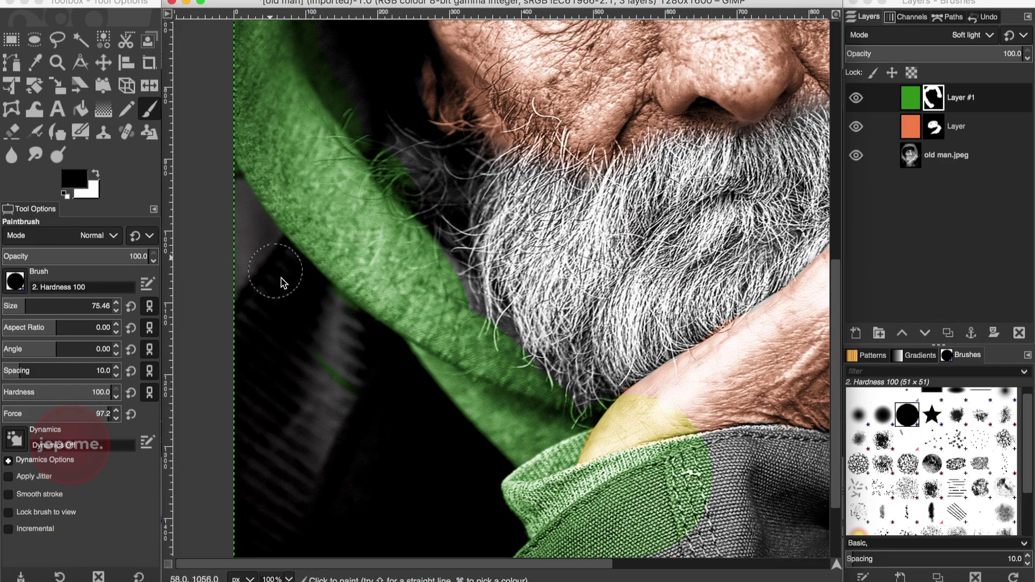
mouse_move(694, 490)
mouse_down()
mouse_move(665, 483)
mouse_move(525, 555)
mouse_up()
mouse_move(692, 426)
mouse_down()
mouse_move(684, 405)
mouse_move(620, 418)
mouse_up()
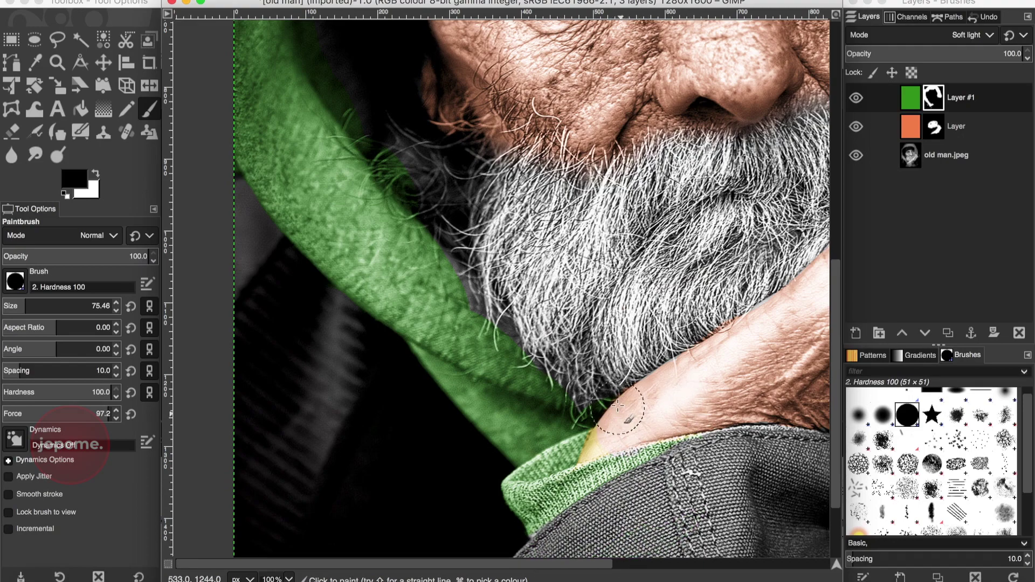
drag(19, 310, 11, 310)
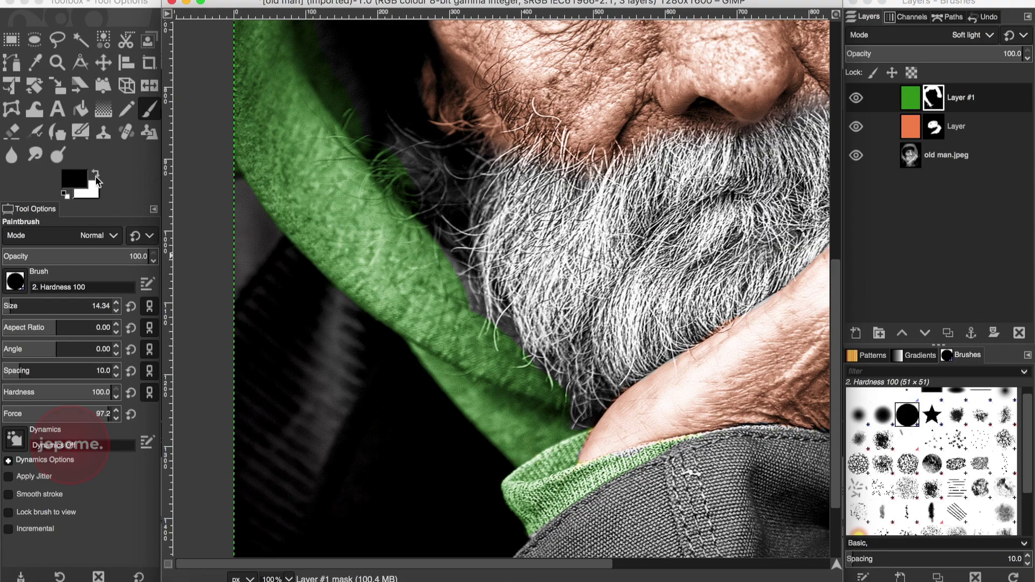
Touch up the green mask around the beard, fingers, cheek and sleeve, alternating white and black paint.
key(x)
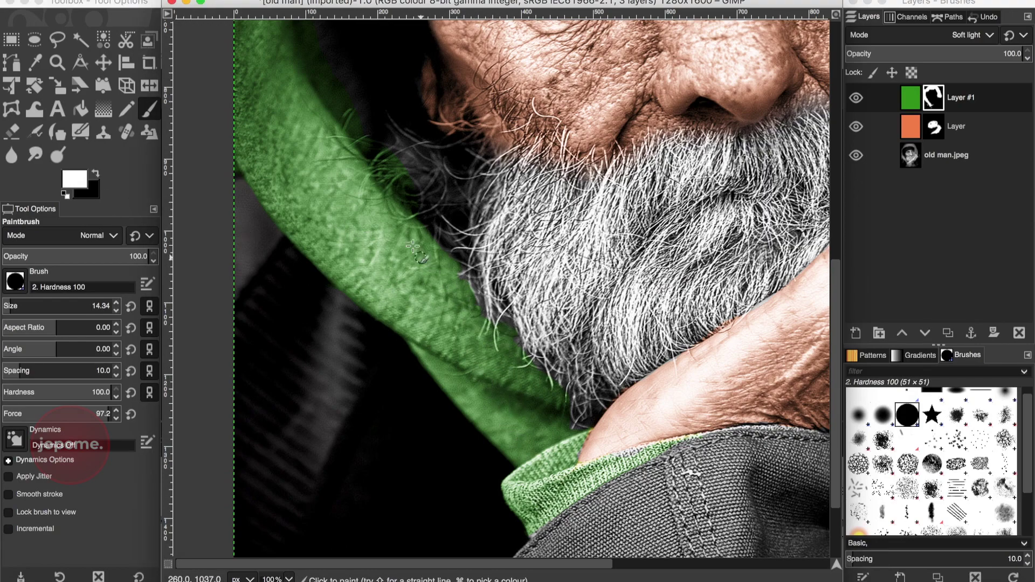
key(x)
scroll(423, 194, down, 2)
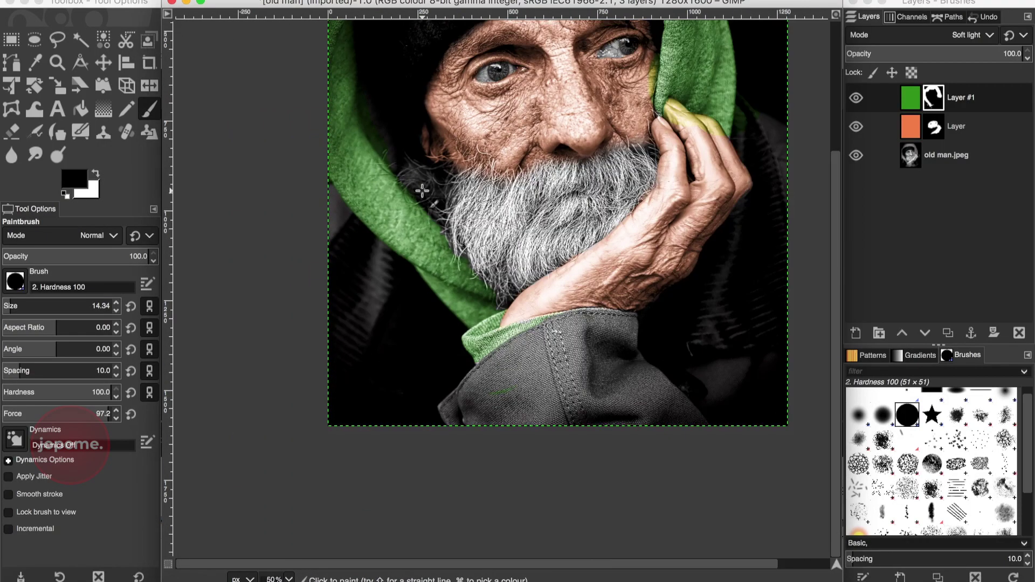
scroll(423, 190, up, 3)
key(x)
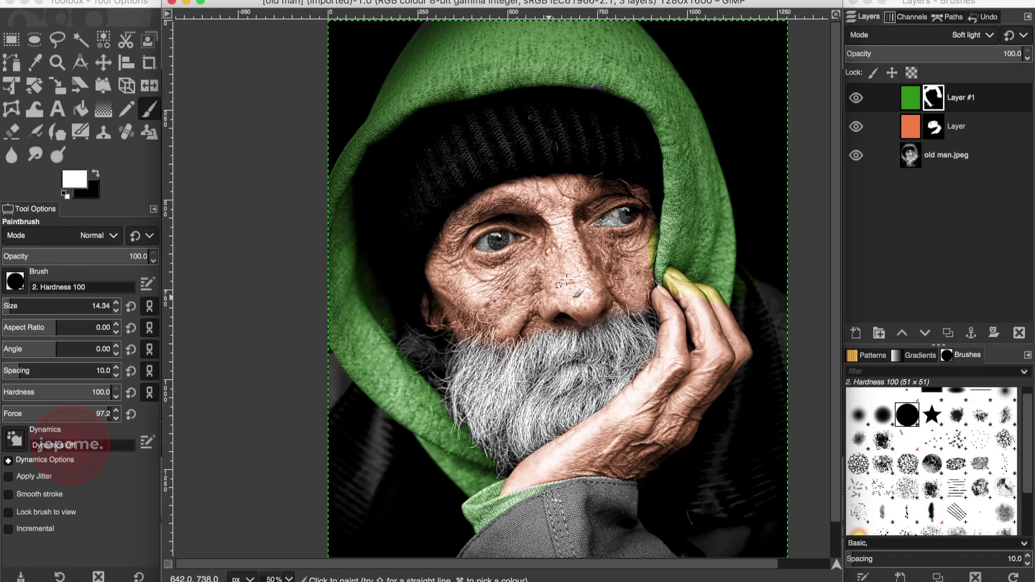
key(x)
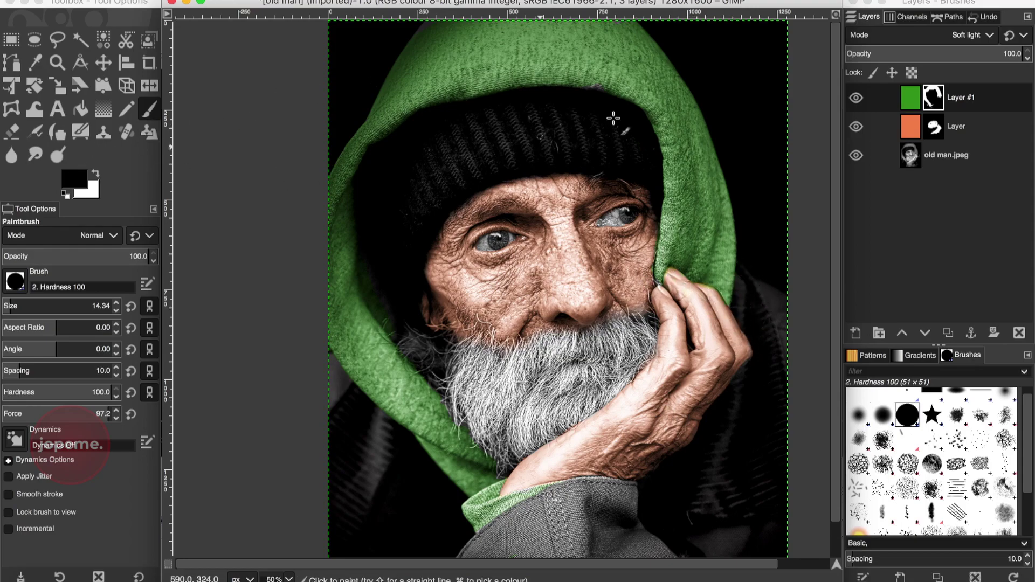
key(x)
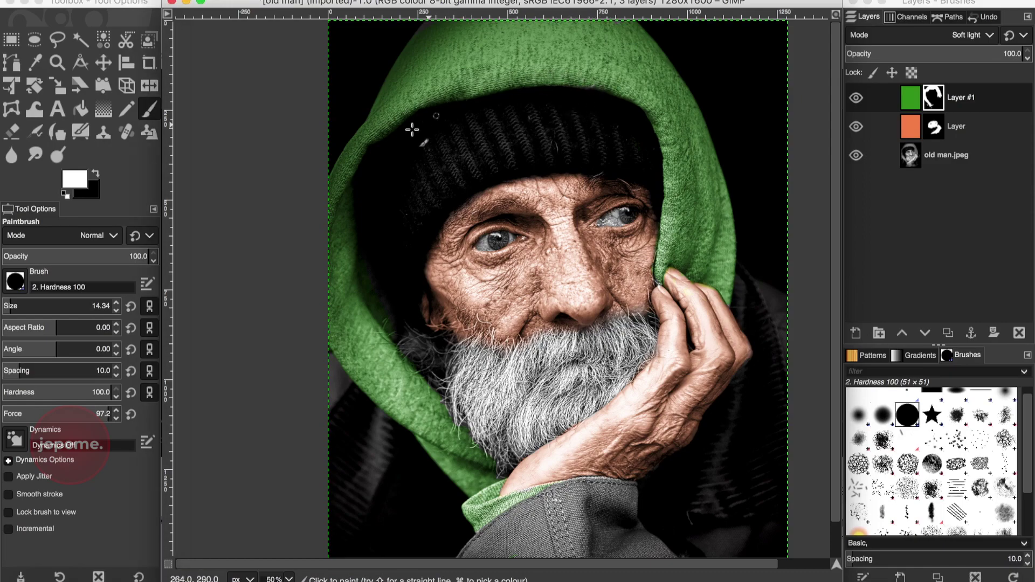
Select the green layer's image instead of its mask and bucket-fill it with a darker green.
click(81, 109)
click(910, 103)
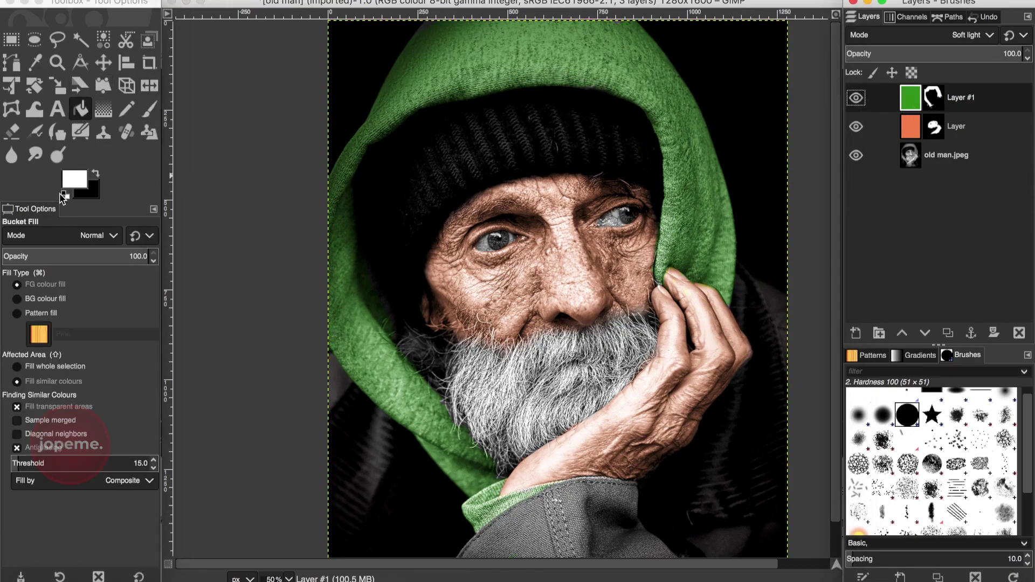
click(74, 179)
click(958, 163)
drag(836, 93, 834, 105)
click(978, 216)
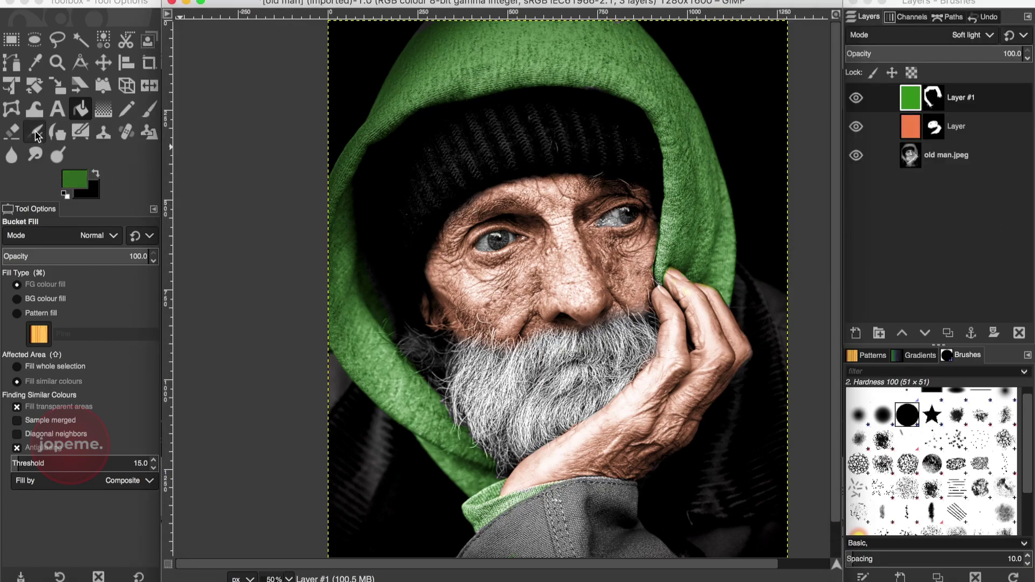
click(437, 80)
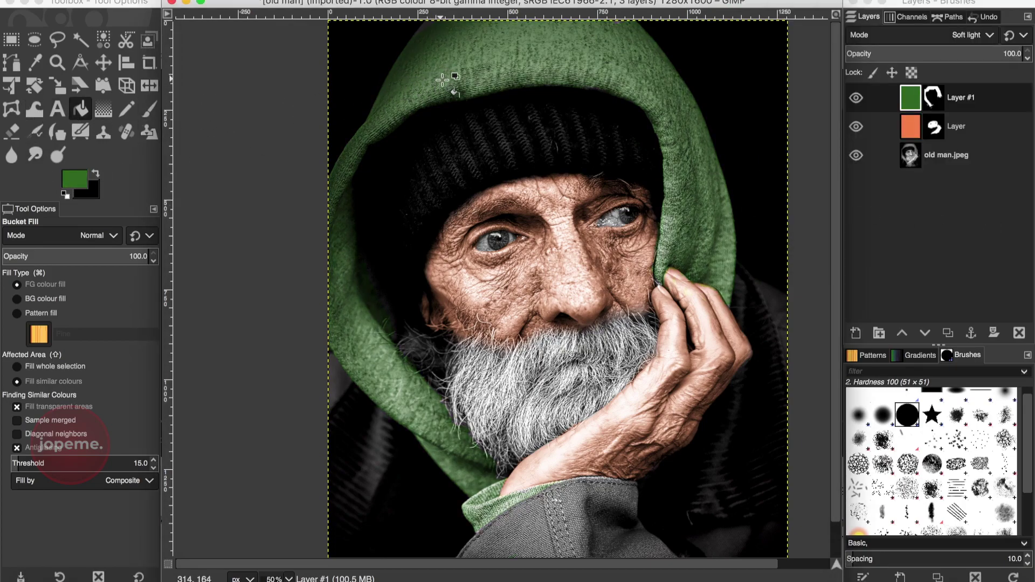
Choose a lighter green foreground colour and refill the hood layer with it.
click(86, 179)
click(823, 78)
drag(822, 77, 818, 79)
click(995, 212)
click(598, 70)
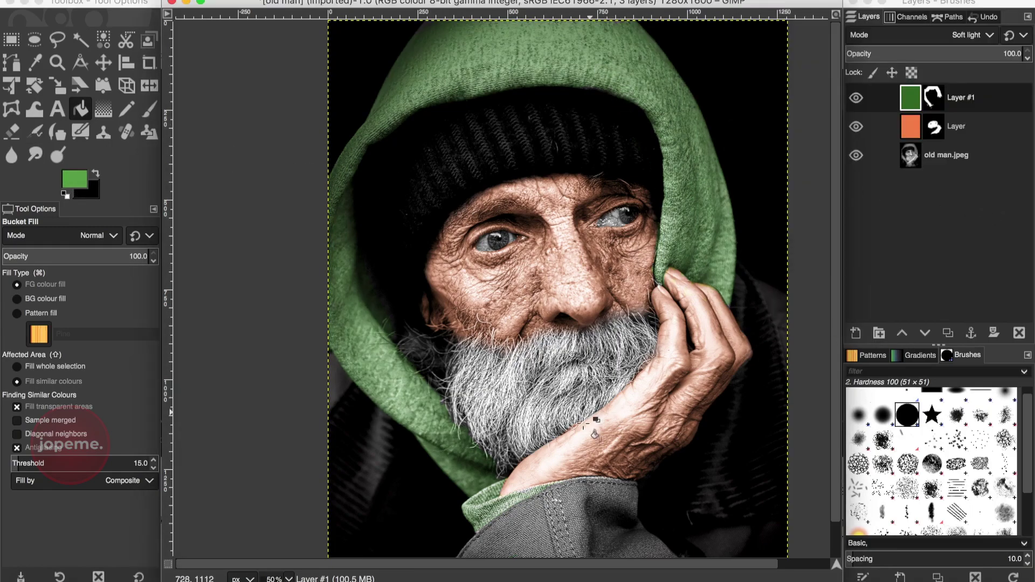
Set the foreground colour to the muted dark green 446c38 and refill the hood layer with it.
click(74, 178)
click(813, 108)
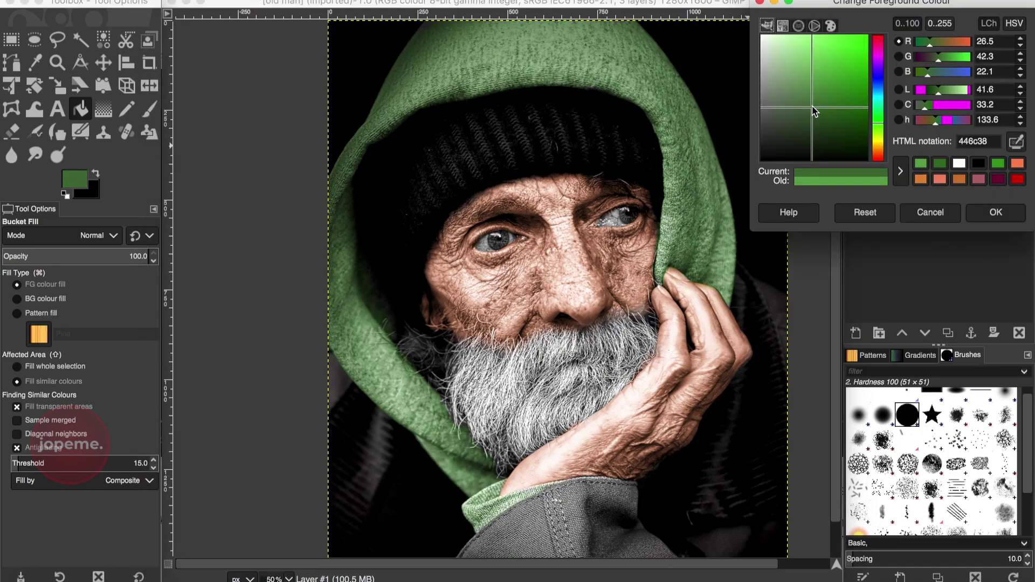
click(996, 212)
click(472, 209)
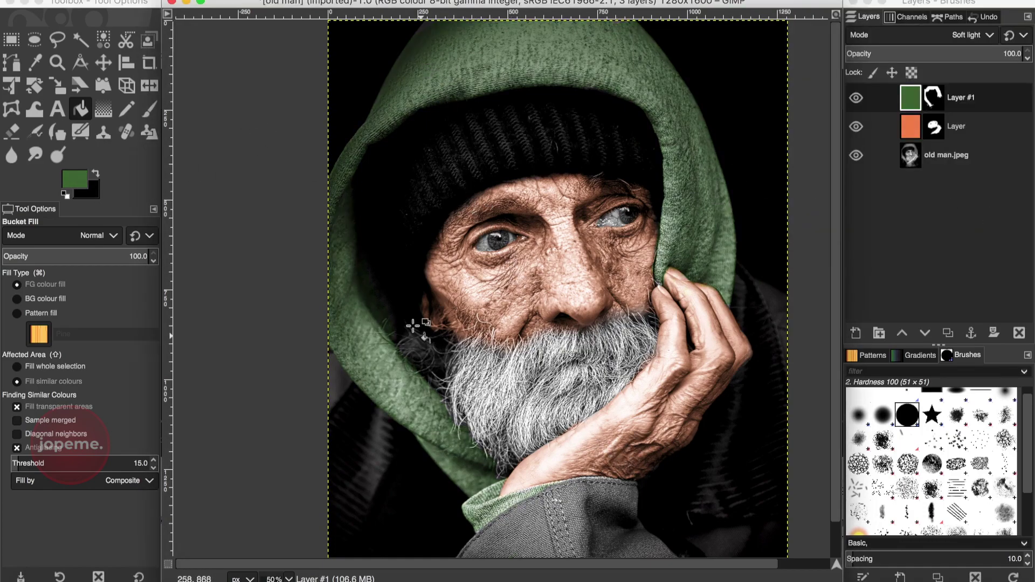
Create a new soft-light layer and bucket-fill it with the dark magenta 760239.
click(856, 333)
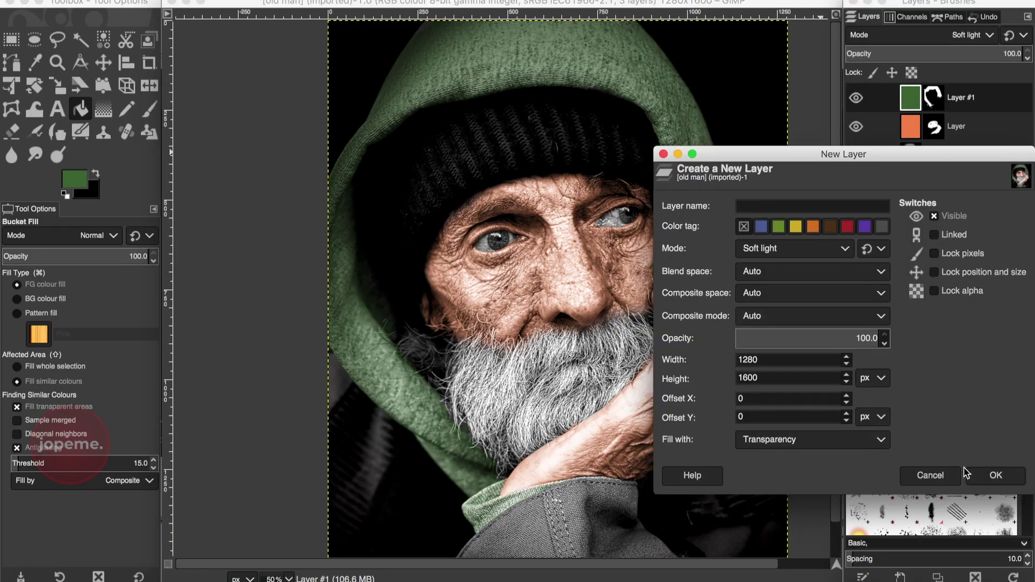
click(977, 478)
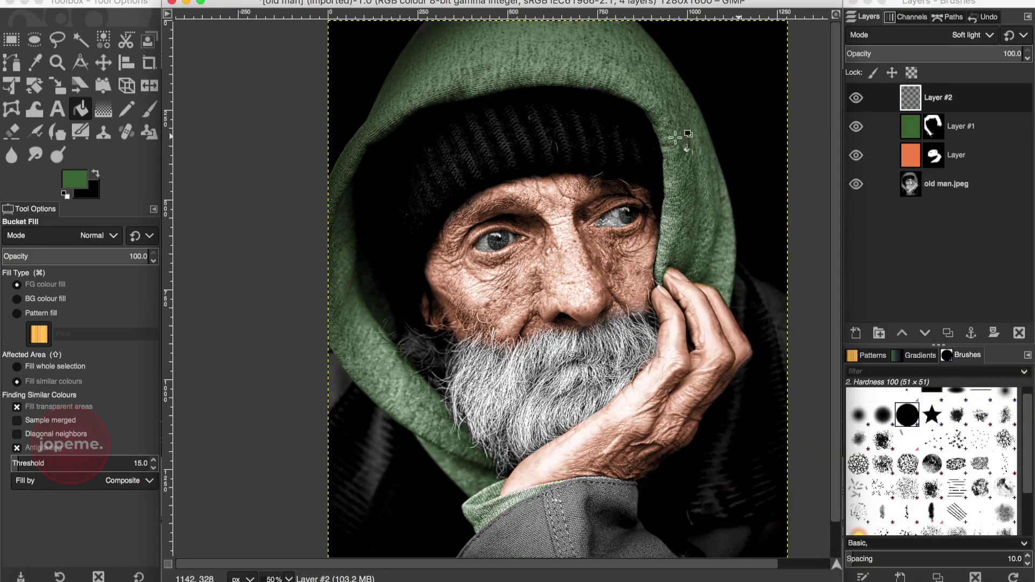
click(76, 178)
click(1016, 178)
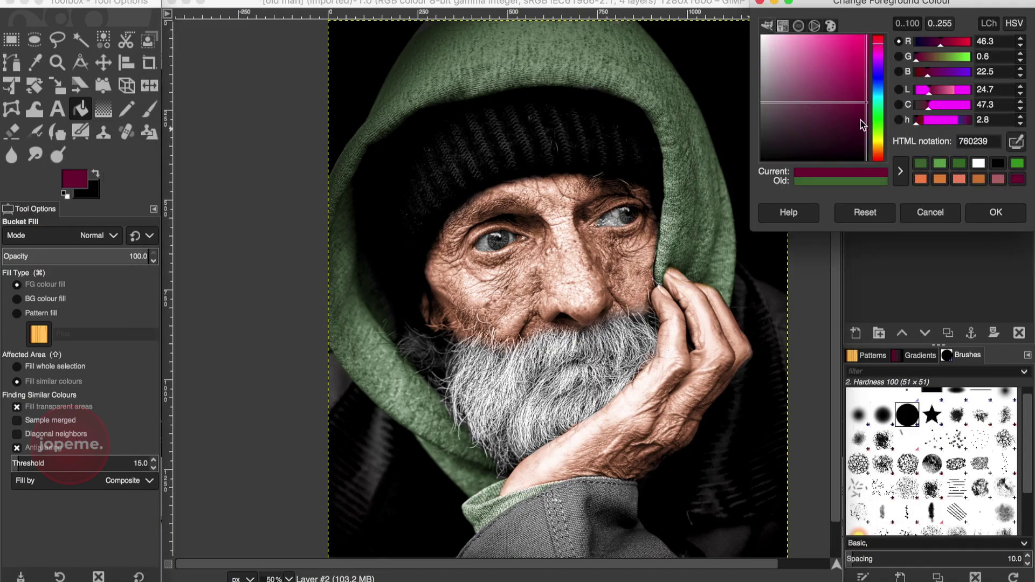
click(995, 212)
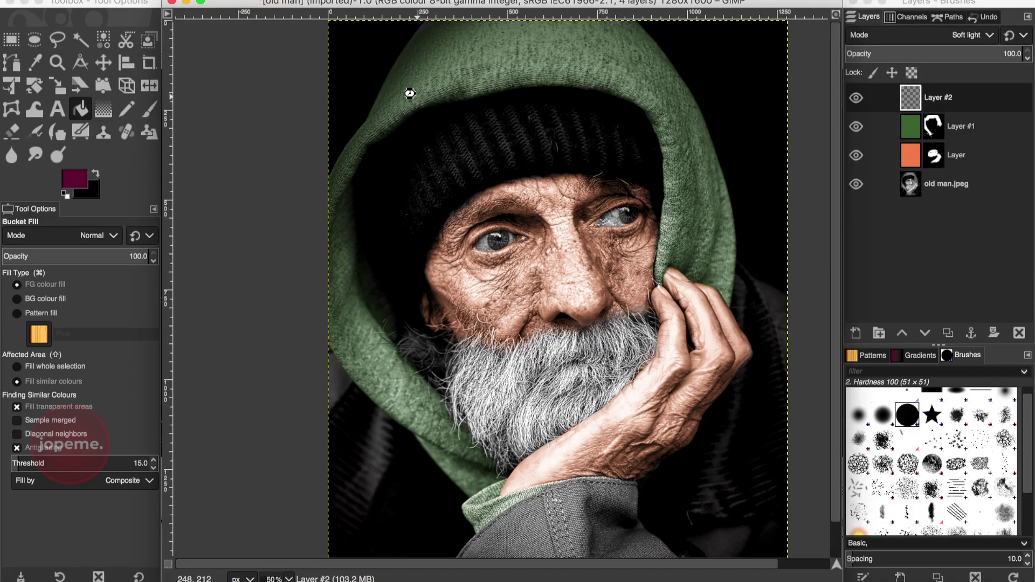
click(409, 93)
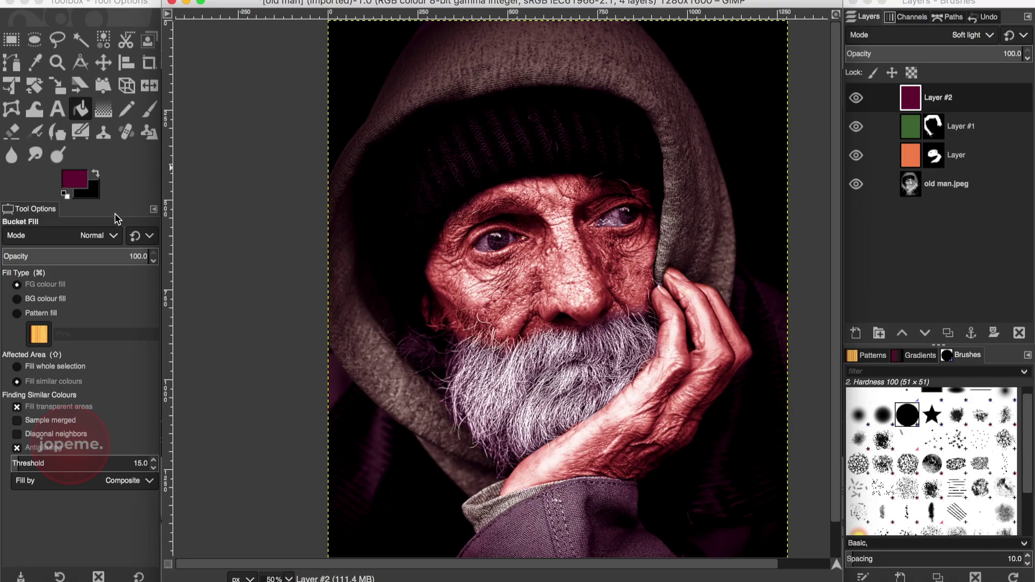
Add a black (full transparency) layer mask to the magenta layer.
right_click(910, 99)
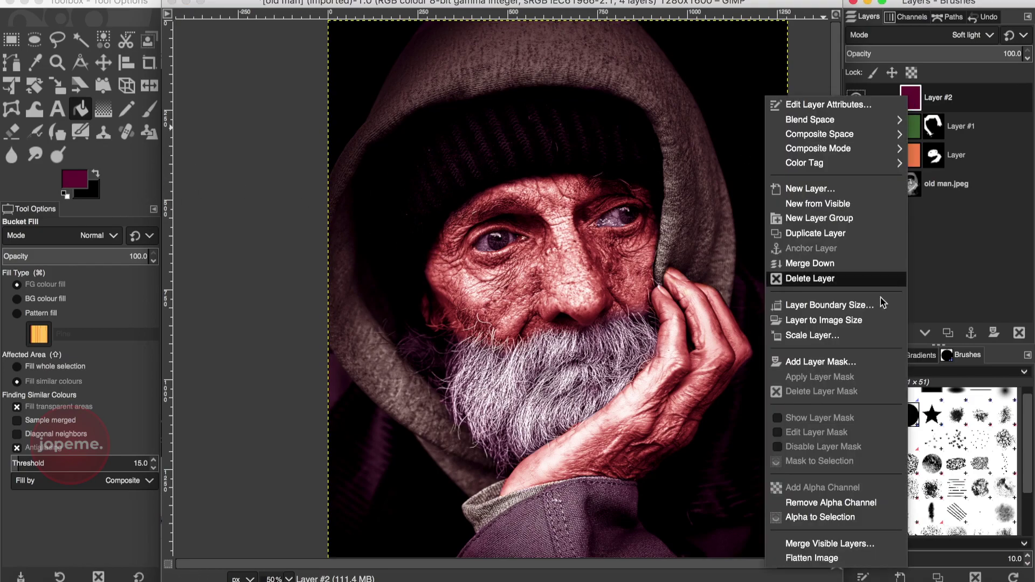
click(852, 362)
click(923, 454)
Paint white over the jacket sleeve on the magenta layer's mask with a hard brush of size 95.64.
click(148, 109)
click(65, 194)
click(95, 173)
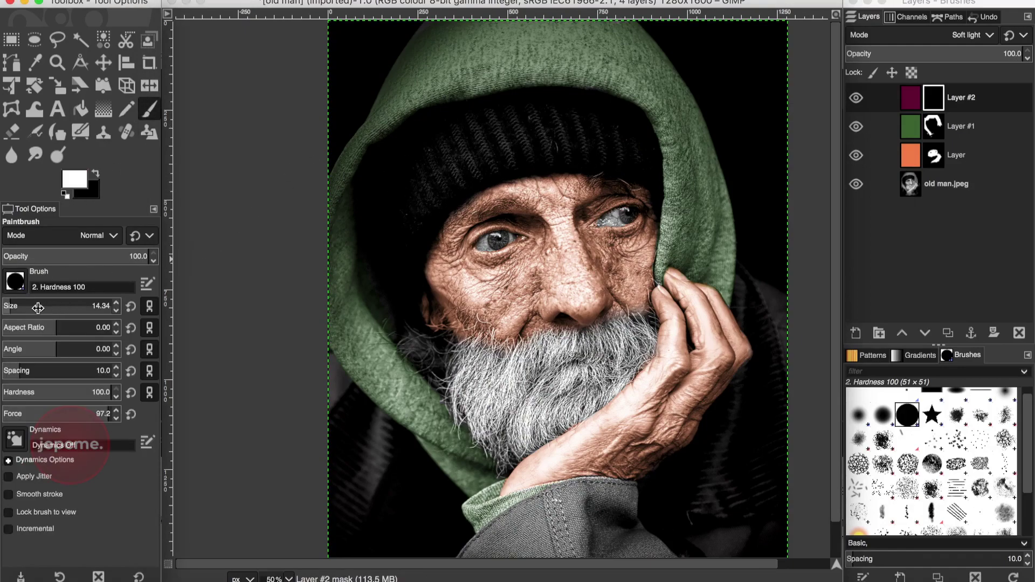
drag(20, 311, 29, 308)
mouse_move(573, 500)
mouse_down()
mouse_move(551, 523)
mouse_move(559, 502)
mouse_move(516, 522)
mouse_move(474, 560)
mouse_move(575, 546)
mouse_move(591, 496)
mouse_move(608, 492)
mouse_move(624, 497)
mouse_move(635, 553)
mouse_move(605, 523)
mouse_move(648, 556)
mouse_move(624, 535)
mouse_up()
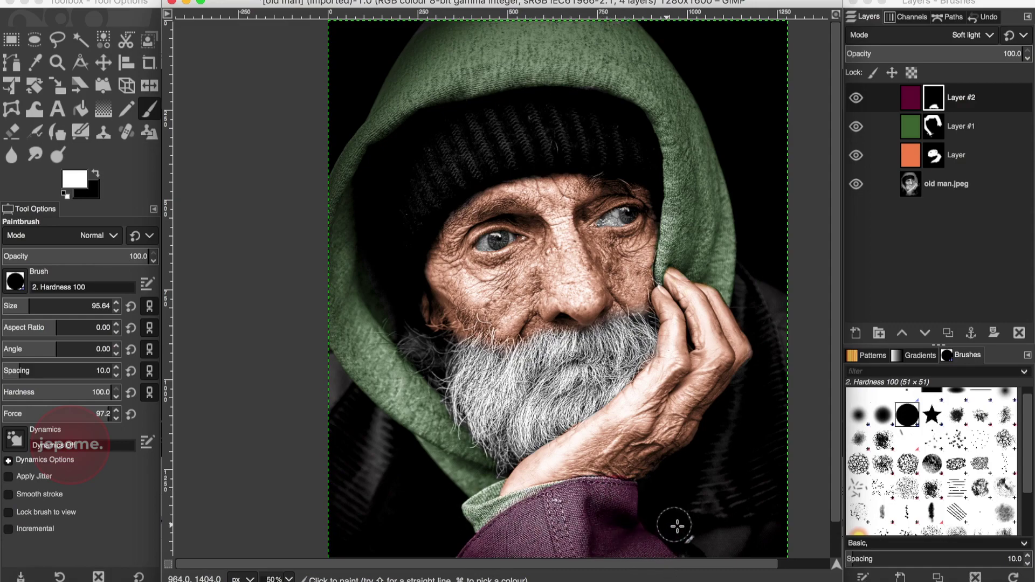
Select the jacket layer's image instead of its mask and refill it with the dark navy blue 0b0b32.
click(854, 106)
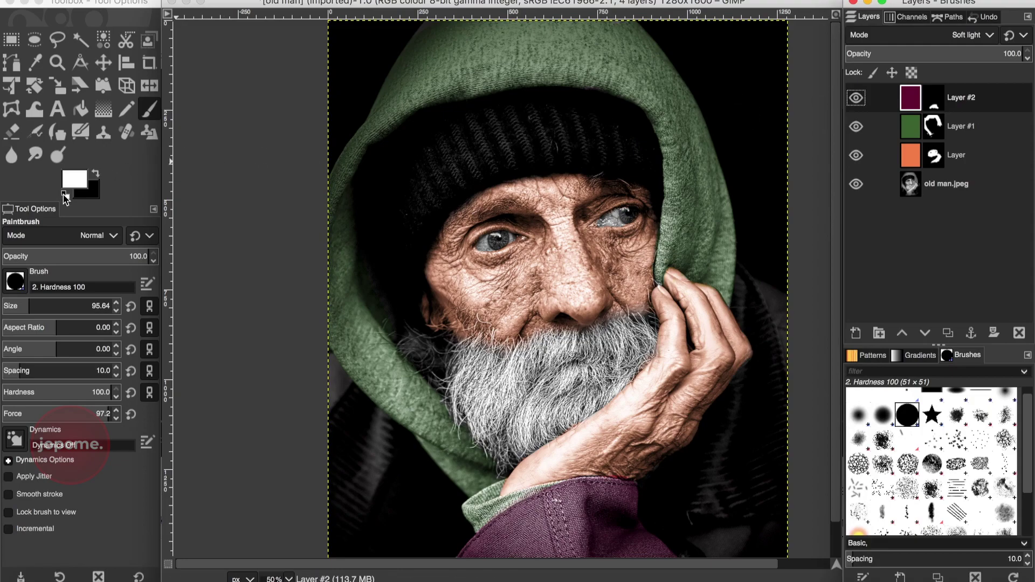
click(65, 194)
click(74, 177)
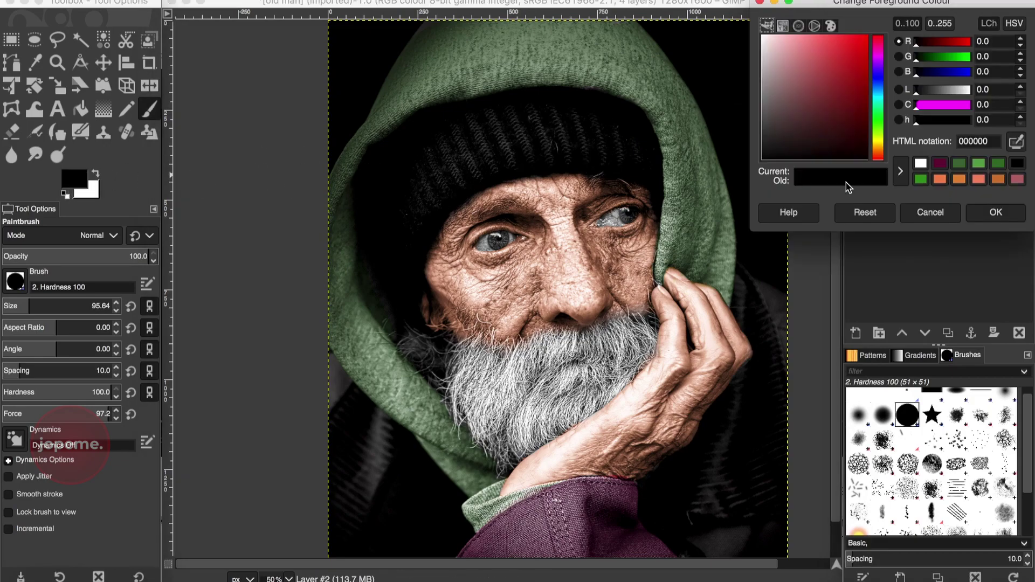
drag(926, 76, 929, 74)
drag(861, 130, 843, 136)
click(970, 215)
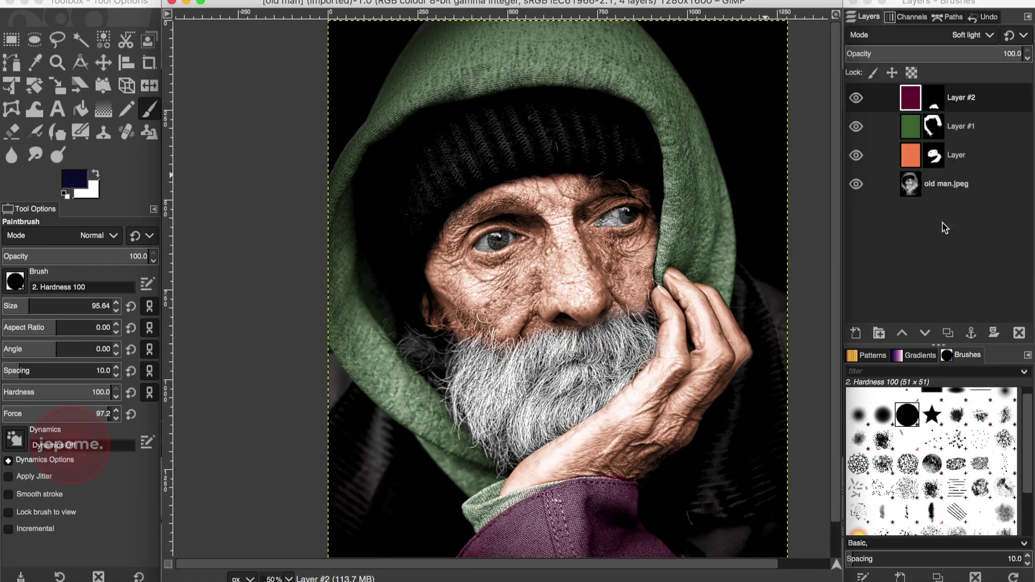
click(81, 109)
click(534, 514)
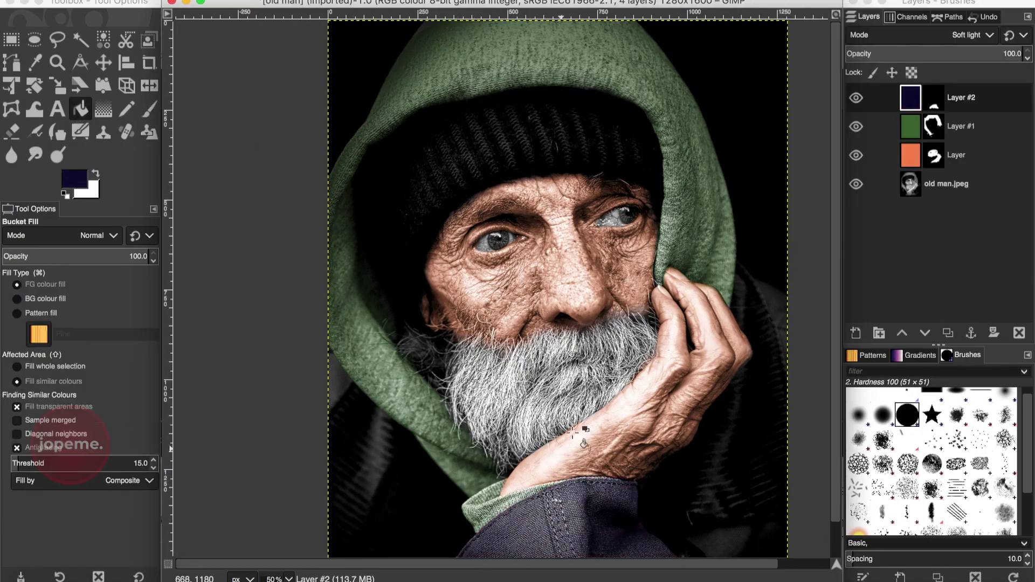
Select the jacket layer's mask and paint white over the lower sleeve and the rest of the jacket on both sides.
scroll(449, 476, down, 1)
scroll(451, 473, down, 1)
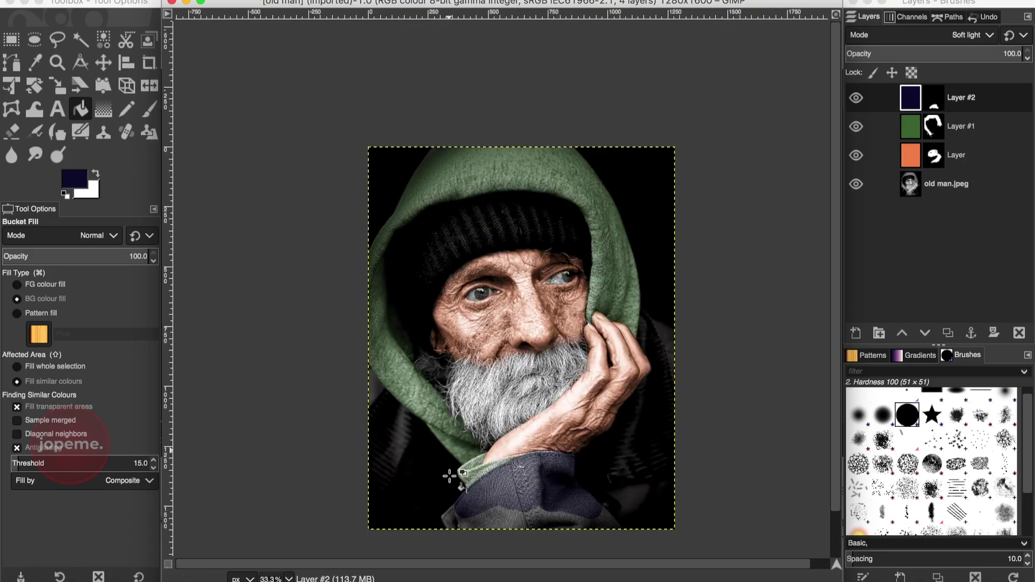
click(146, 109)
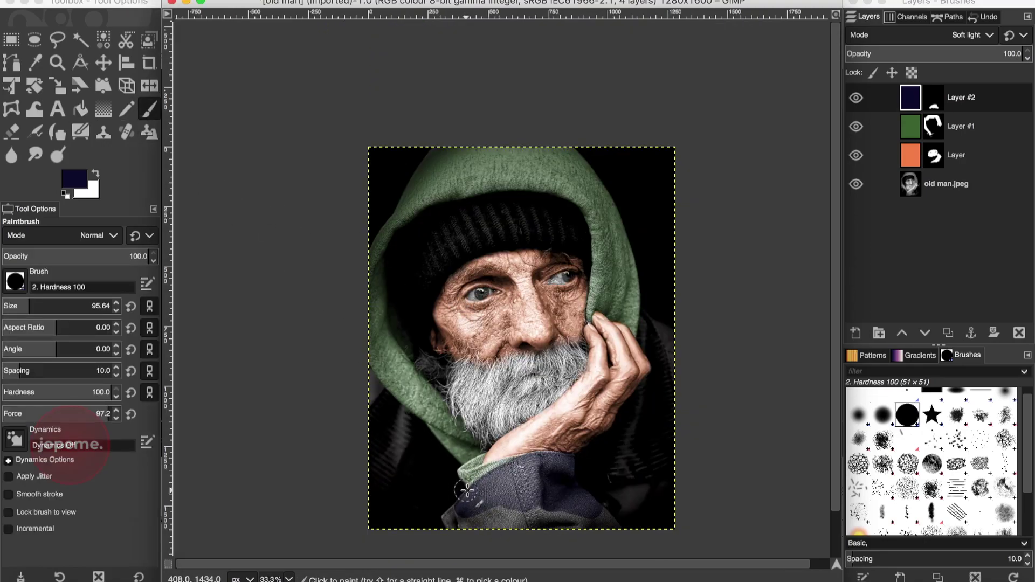
click(933, 97)
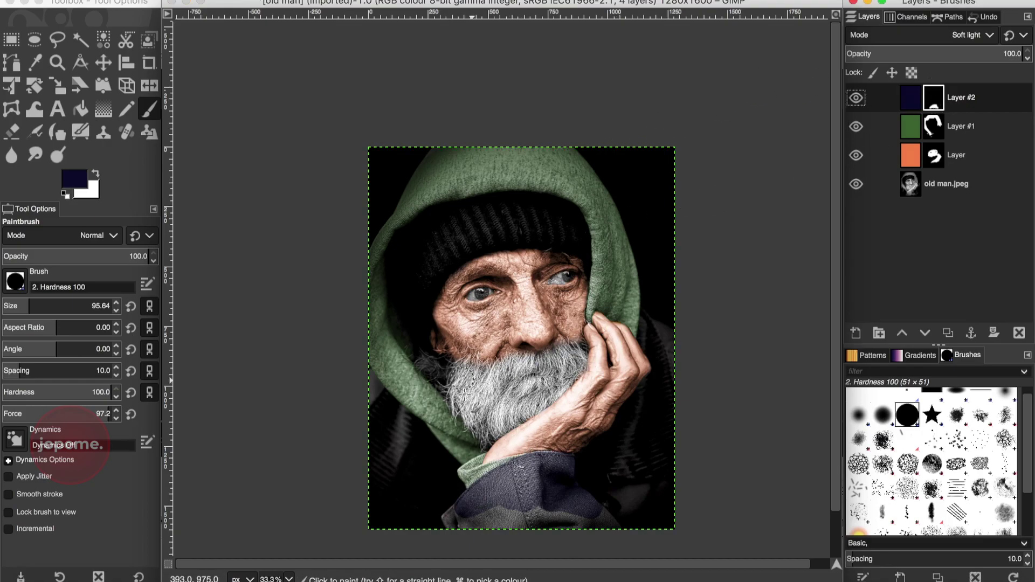
key(x)
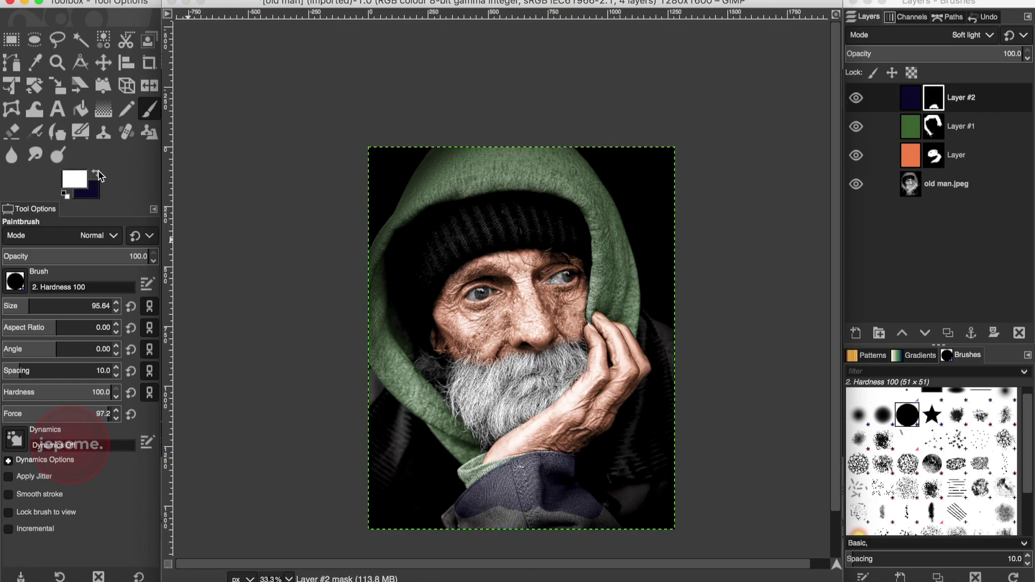
mouse_move(475, 520)
mouse_down()
mouse_move(571, 522)
mouse_move(638, 511)
mouse_up()
mouse_move(427, 453)
mouse_down()
mouse_move(387, 409)
mouse_move(397, 417)
mouse_move(393, 453)
mouse_up()
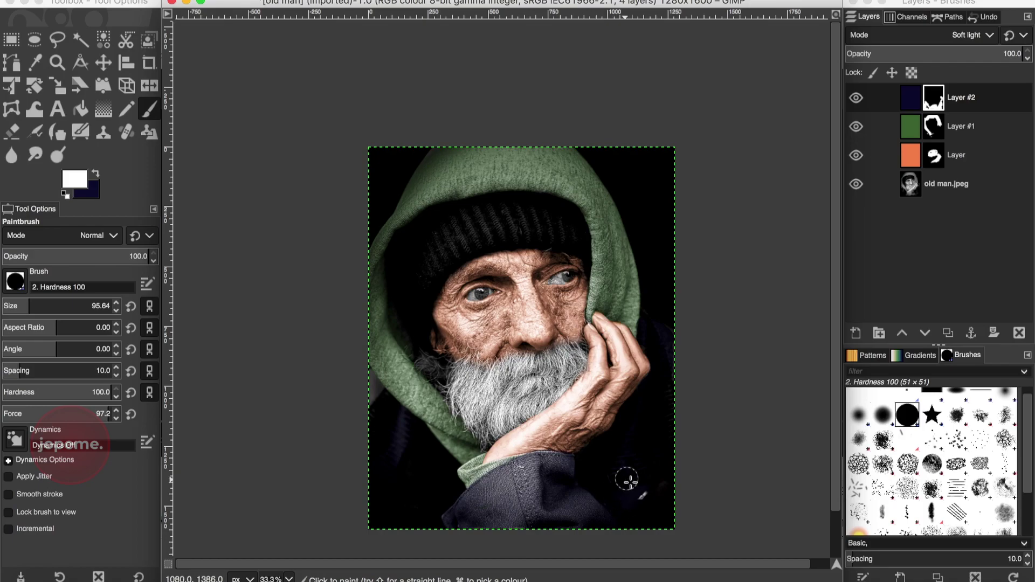
Select the jacket layer's image, set the foreground colour to a medium brown and bucket-fill the layer with it.
click(910, 97)
click(95, 173)
click(75, 179)
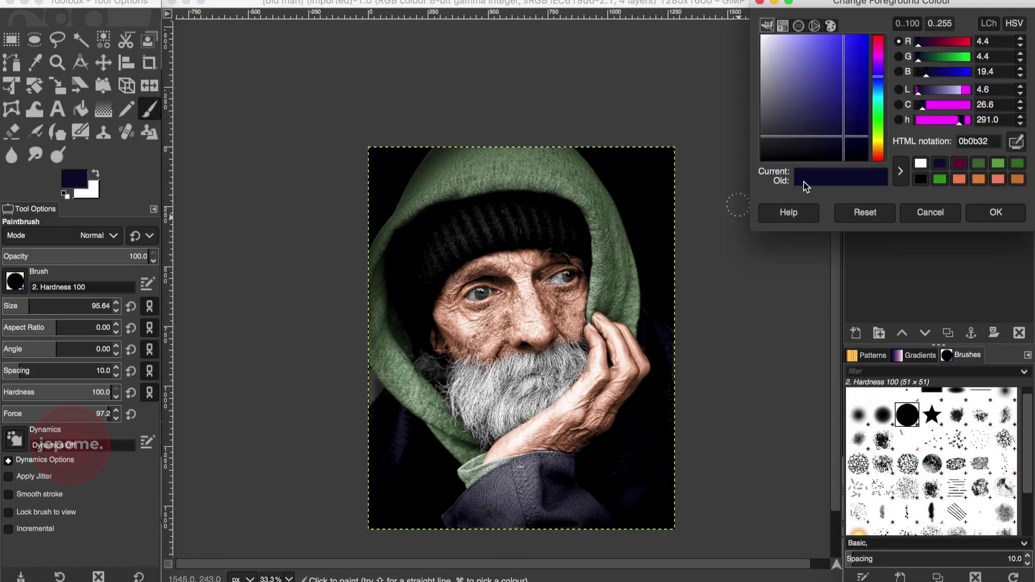
drag(918, 44, 936, 45)
drag(876, 149, 876, 150)
drag(855, 107, 854, 110)
click(994, 212)
click(80, 109)
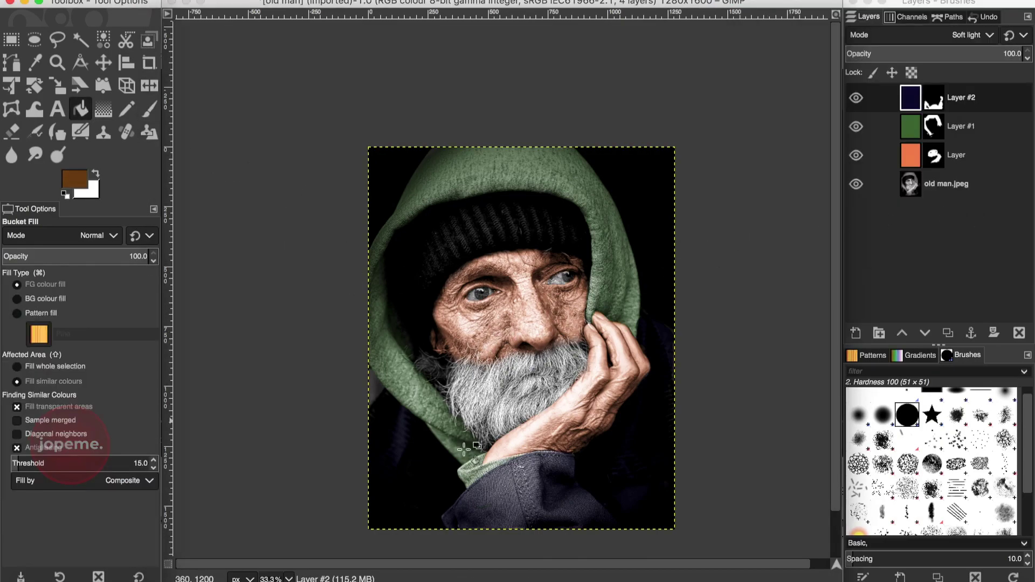
click(502, 487)
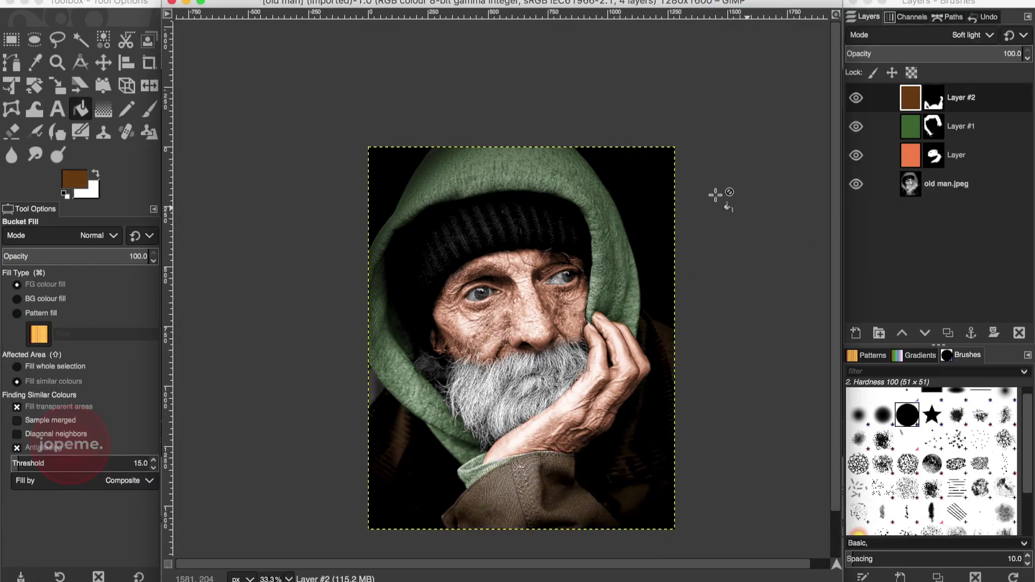
Set the foreground colour to the reddish brown 723510 and refill the jacket layer with it.
click(84, 184)
drag(877, 155, 877, 157)
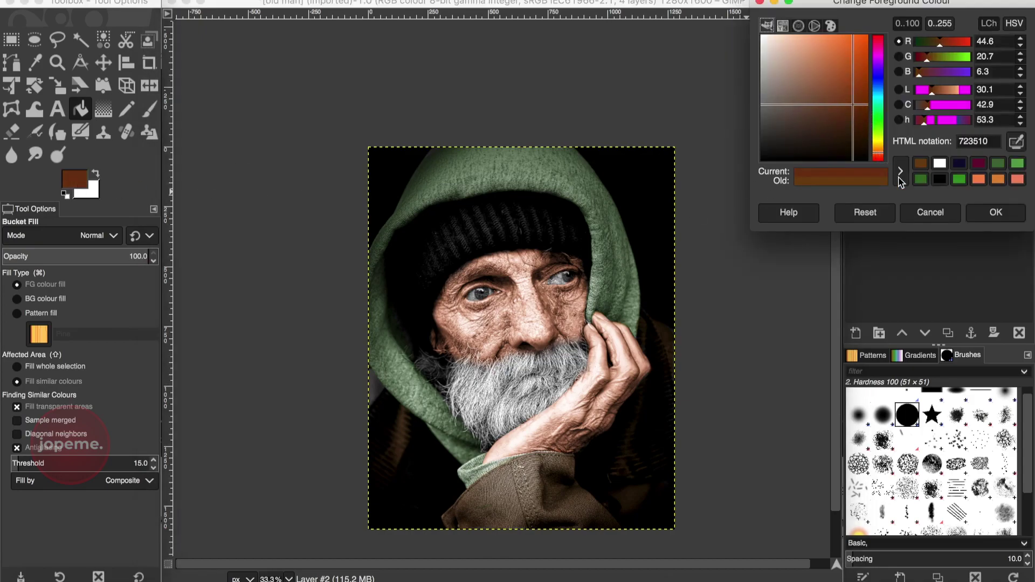
click(995, 212)
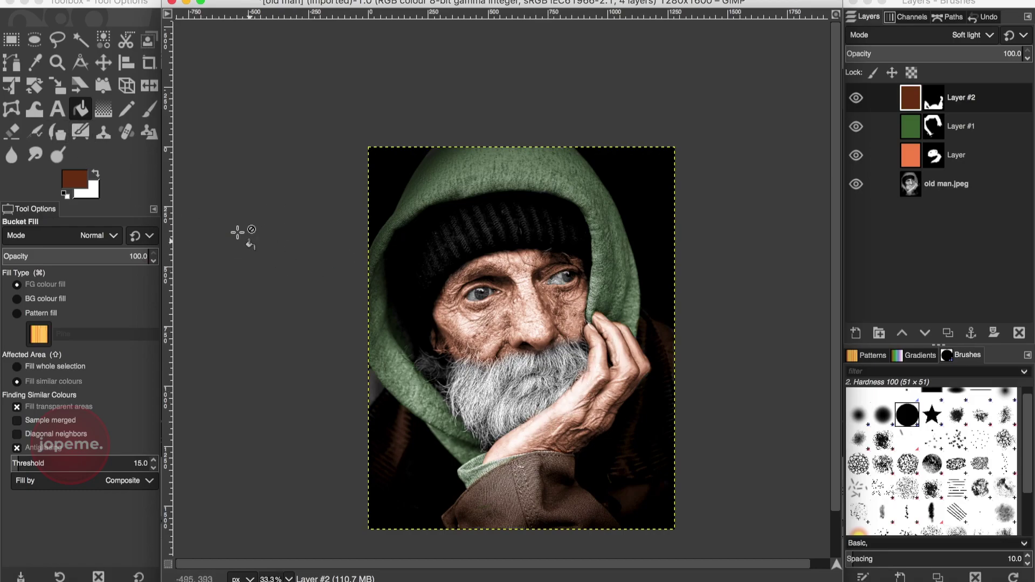
Create another transparent soft-light layer above the jacket layer.
click(855, 332)
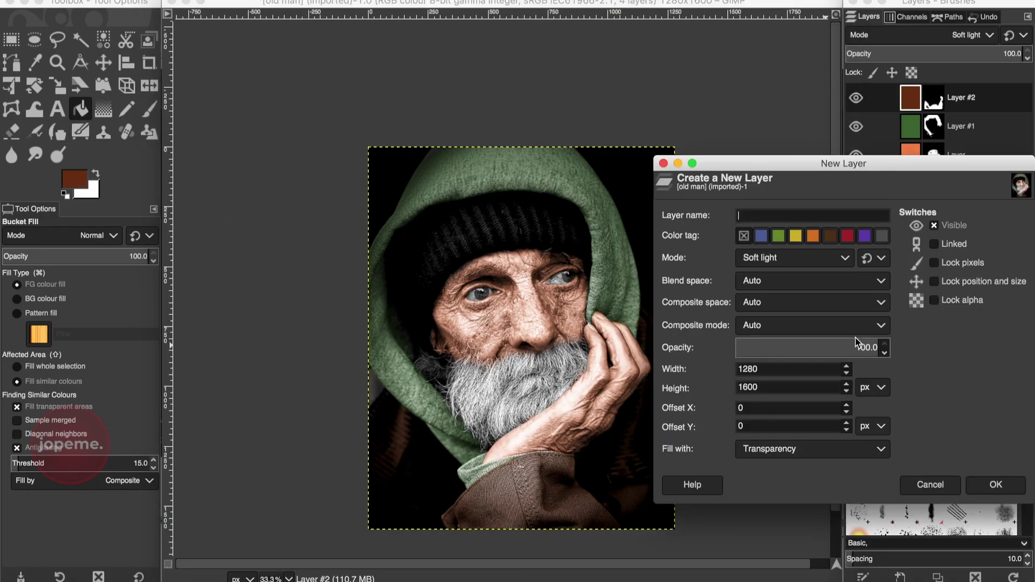
click(980, 485)
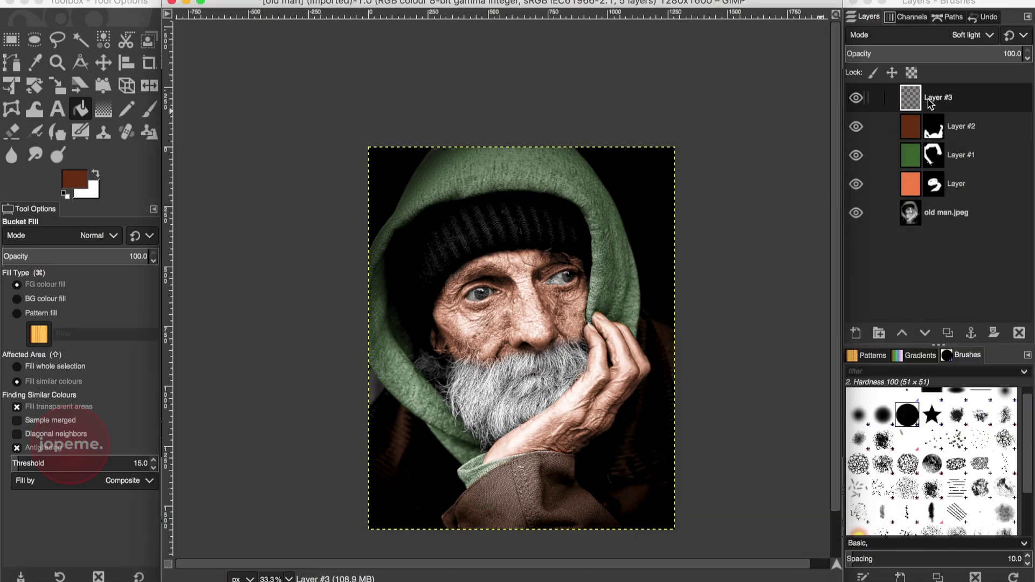
right_click(928, 102)
click(820, 365)
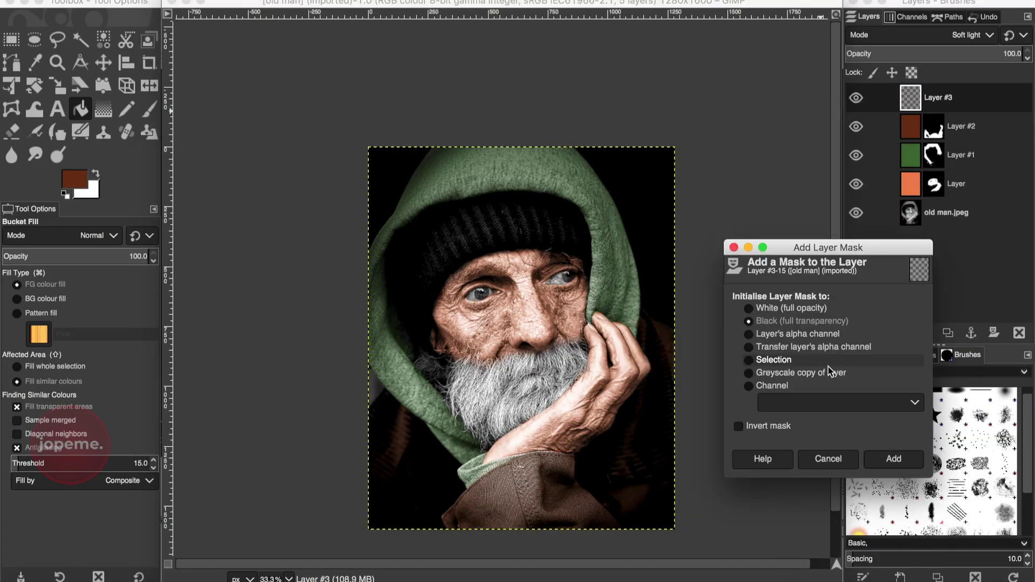
click(825, 462)
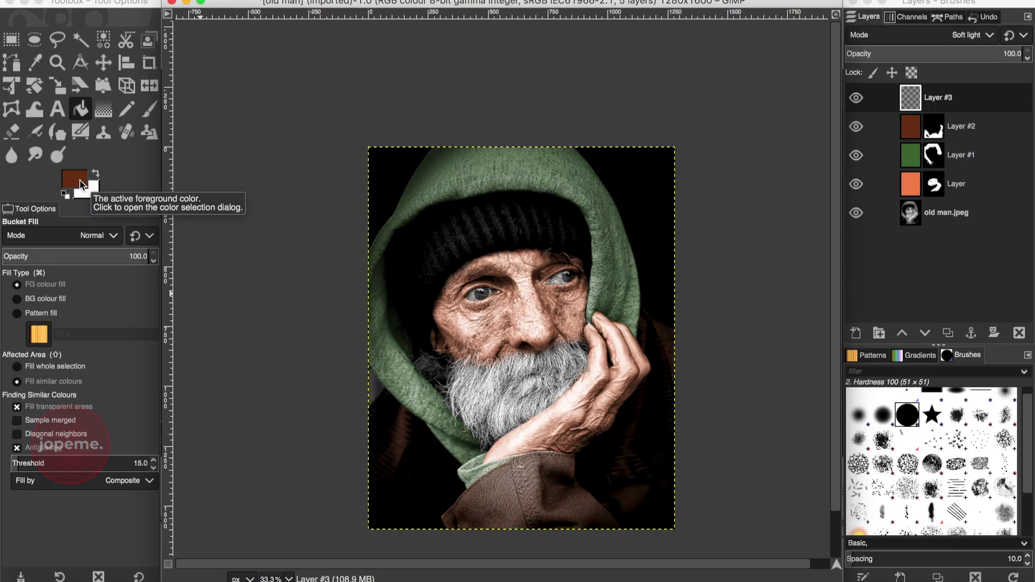
Bucket-fill the new unmasked top layer with the reddish brown 723510 and hide it.
click(429, 175)
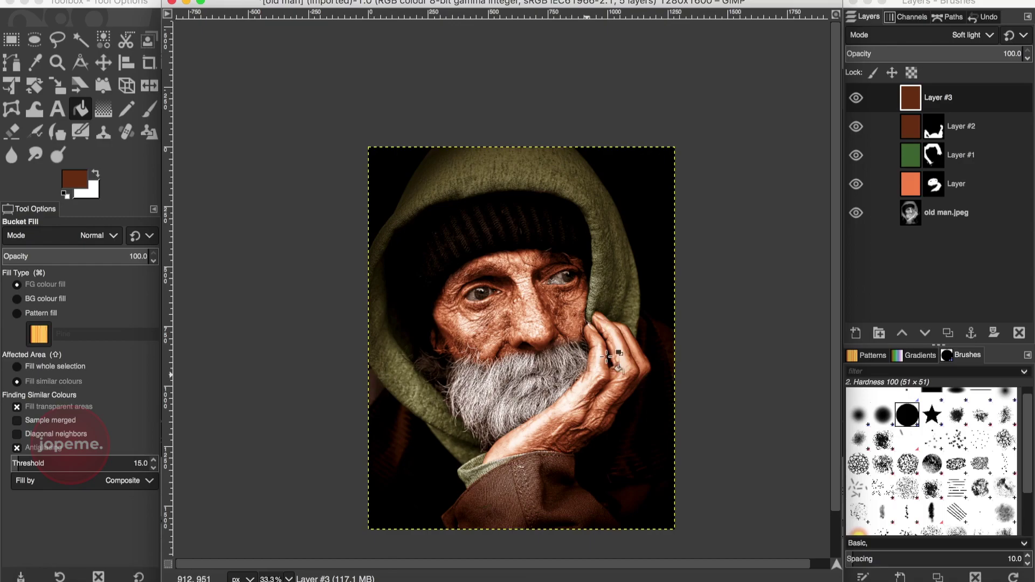
click(857, 99)
Try painting white over the beard on the jacket layer's mask with the paintbrush, and undo the strokes.
click(931, 128)
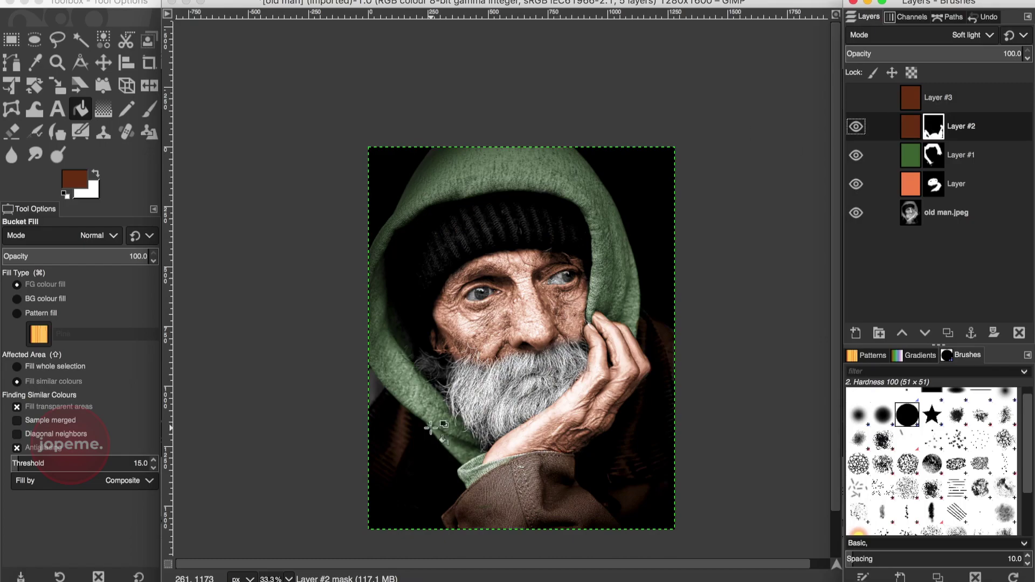
click(148, 108)
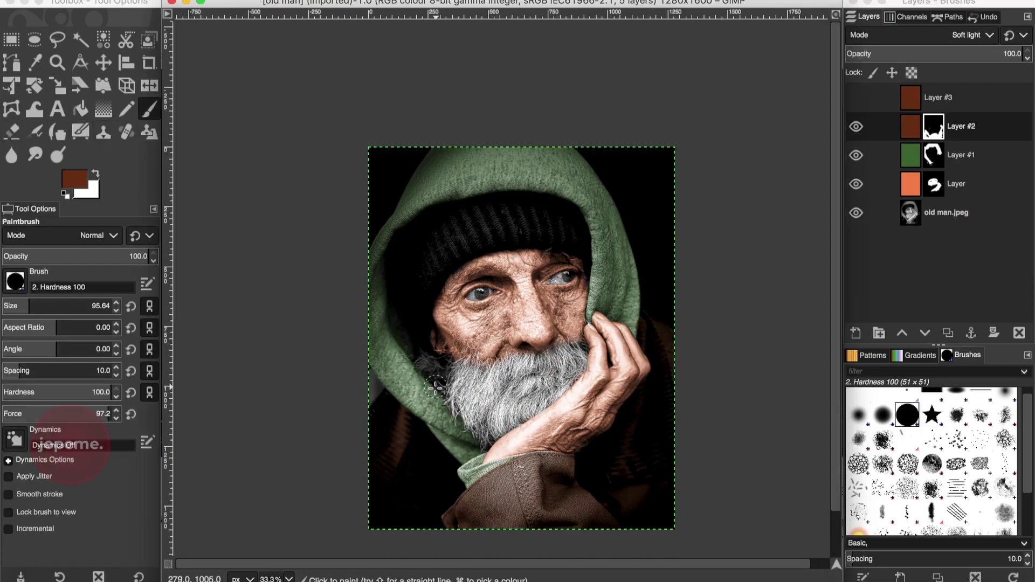
click(96, 173)
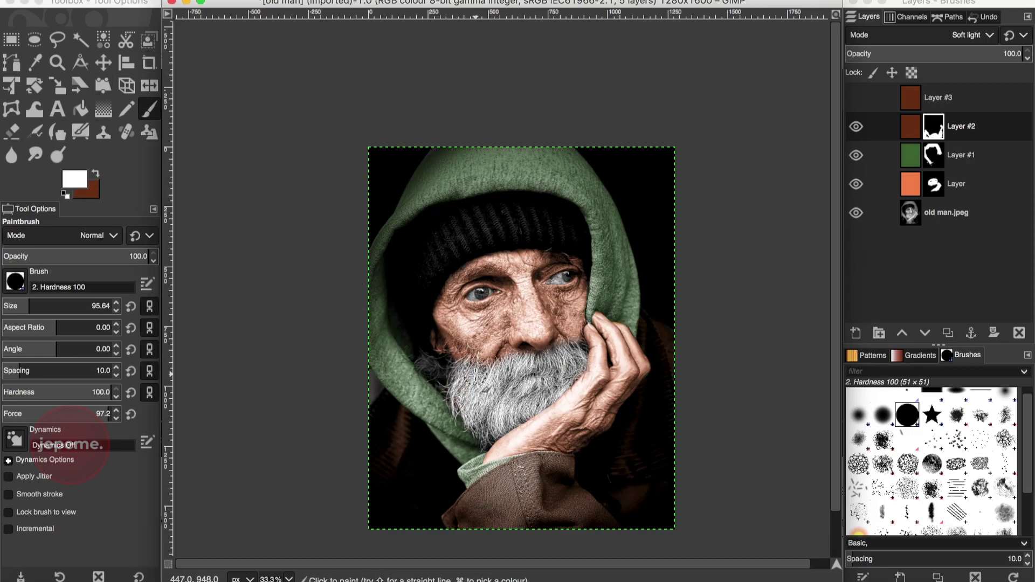
mouse_move(458, 360)
mouse_down()
mouse_move(466, 401)
mouse_move(469, 377)
mouse_move(485, 412)
mouse_move(497, 382)
mouse_move(502, 436)
mouse_move(571, 372)
mouse_move(527, 369)
mouse_move(501, 413)
mouse_move(512, 382)
mouse_up()
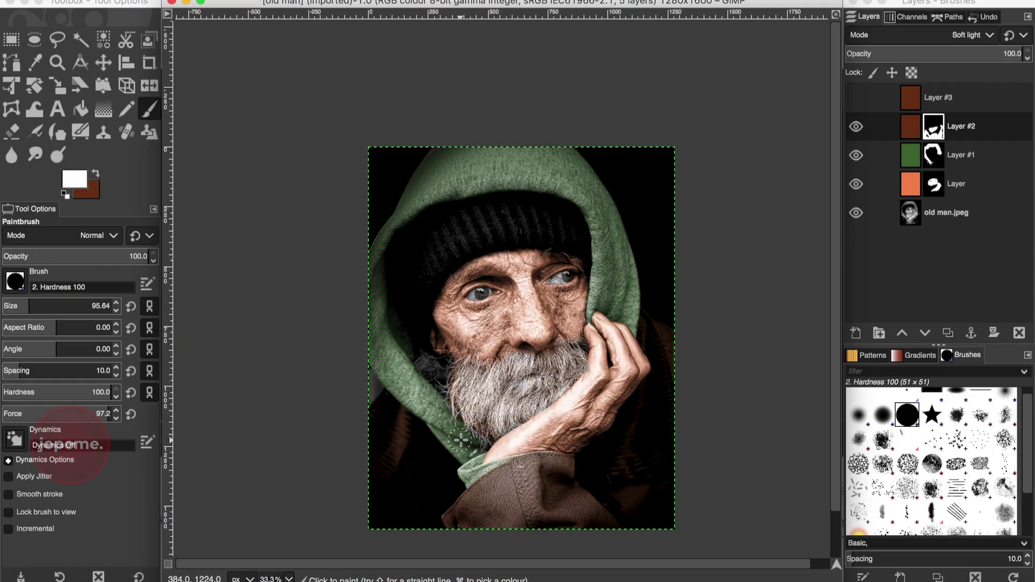
key(super+z)
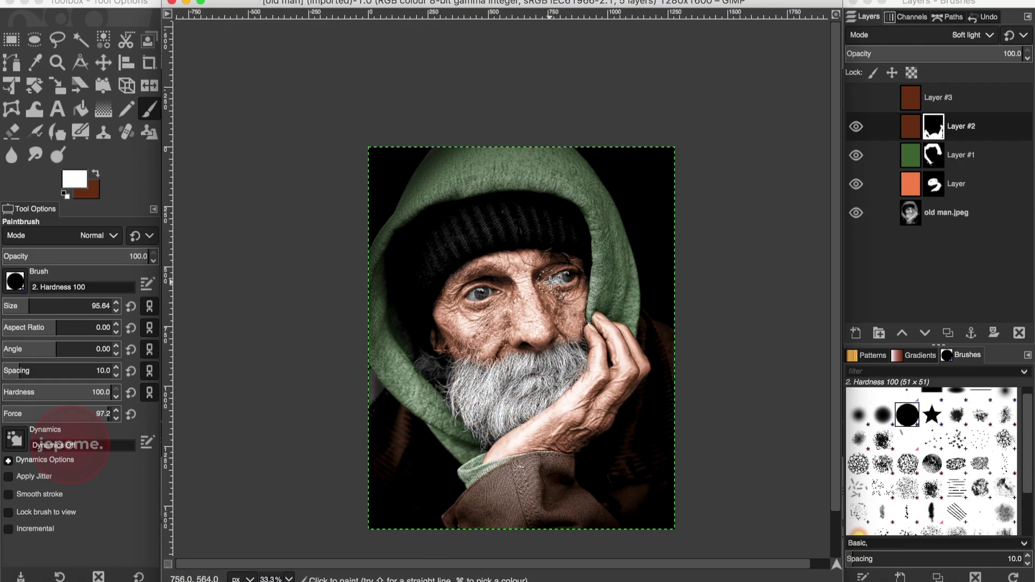
Briefly show and hide Layer #3, try another white mask stroke on the beard and undo it.
click(856, 98)
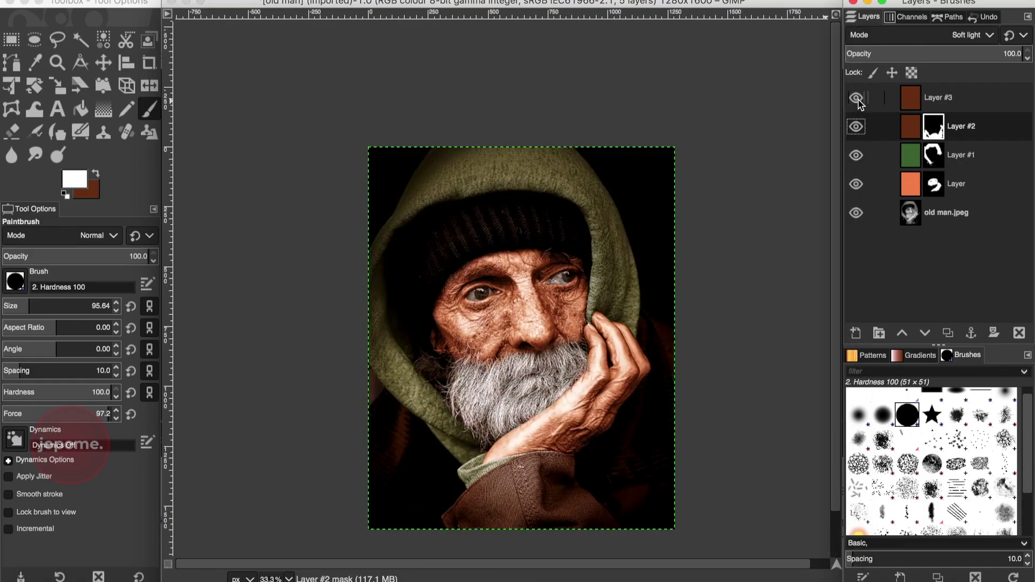
click(857, 98)
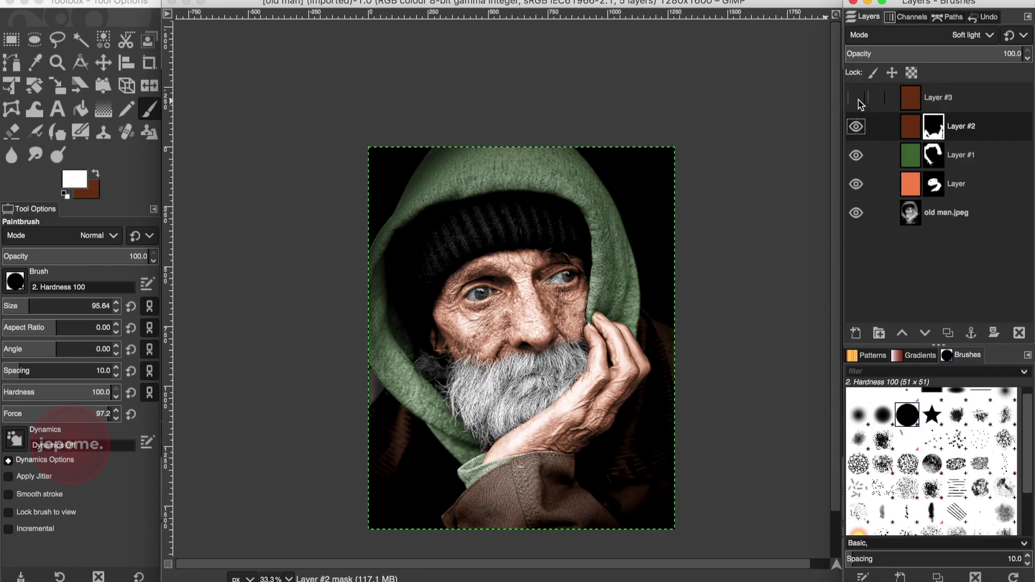
mouse_move(473, 399)
mouse_down()
mouse_move(484, 404)
mouse_move(485, 377)
mouse_up()
key(super+z)
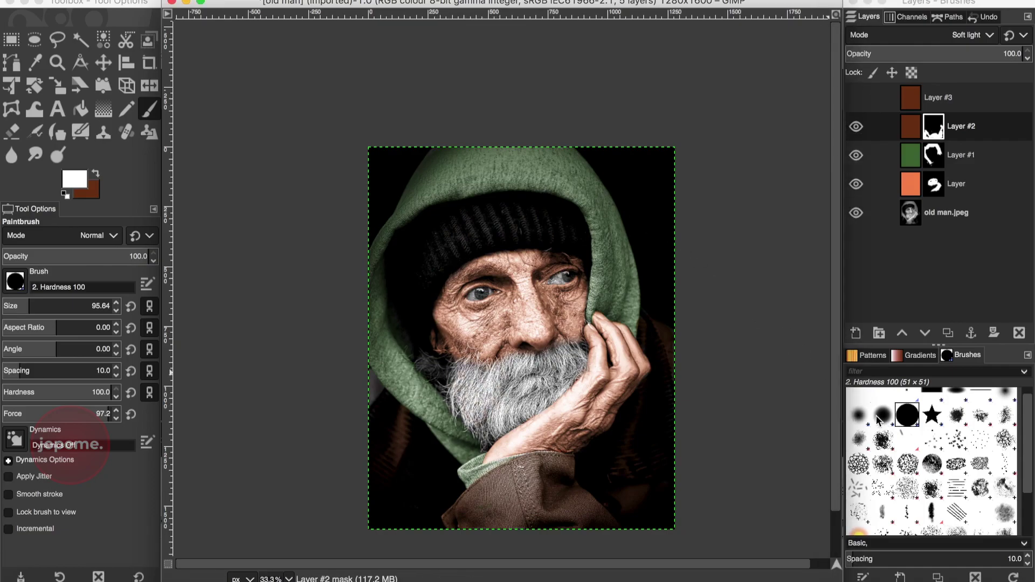
Paint the beard white on Layer #2's mask with the 2. Hardness 075 brush, and soften it in black with the Smoke brush at 23.5 opacity.
click(882, 414)
mouse_move(461, 371)
mouse_down()
mouse_move(473, 409)
mouse_move(494, 370)
mouse_move(492, 405)
mouse_move(511, 405)
mouse_move(536, 360)
mouse_move(537, 395)
mouse_move(564, 357)
mouse_move(564, 376)
mouse_move(518, 368)
mouse_move(511, 377)
mouse_move(514, 420)
mouse_move(576, 366)
mouse_up()
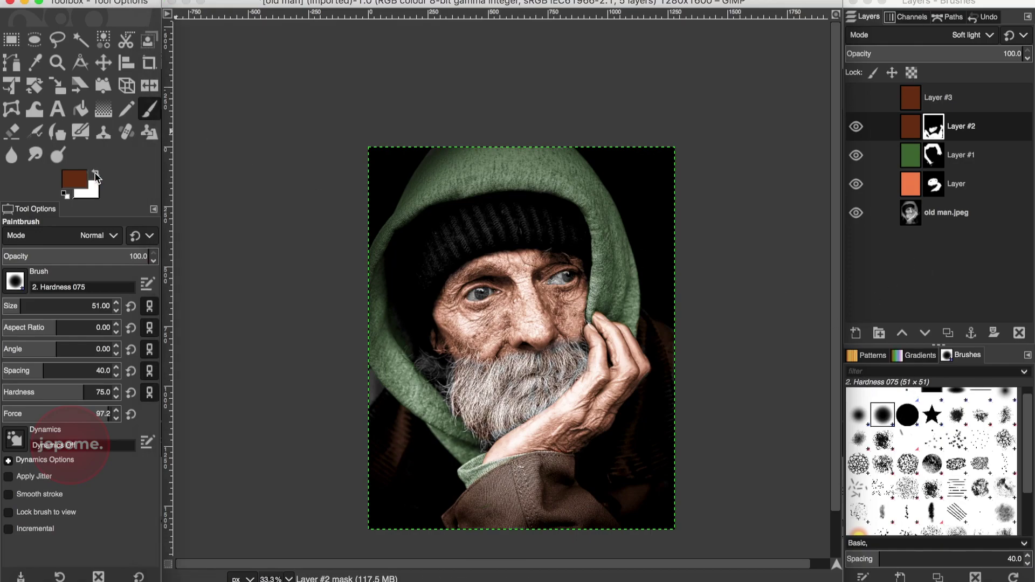
click(65, 195)
key(comma)
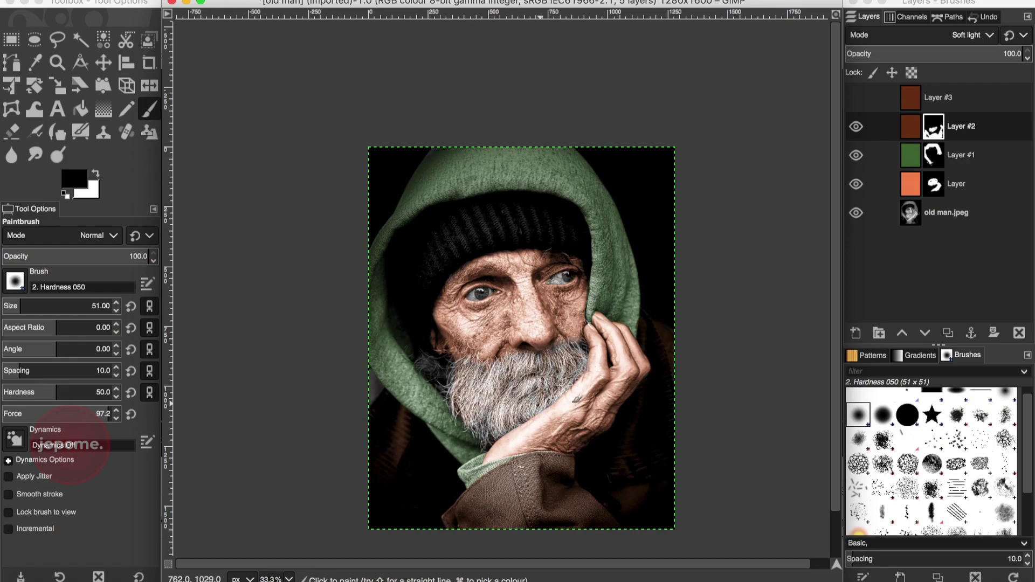
click(1003, 511)
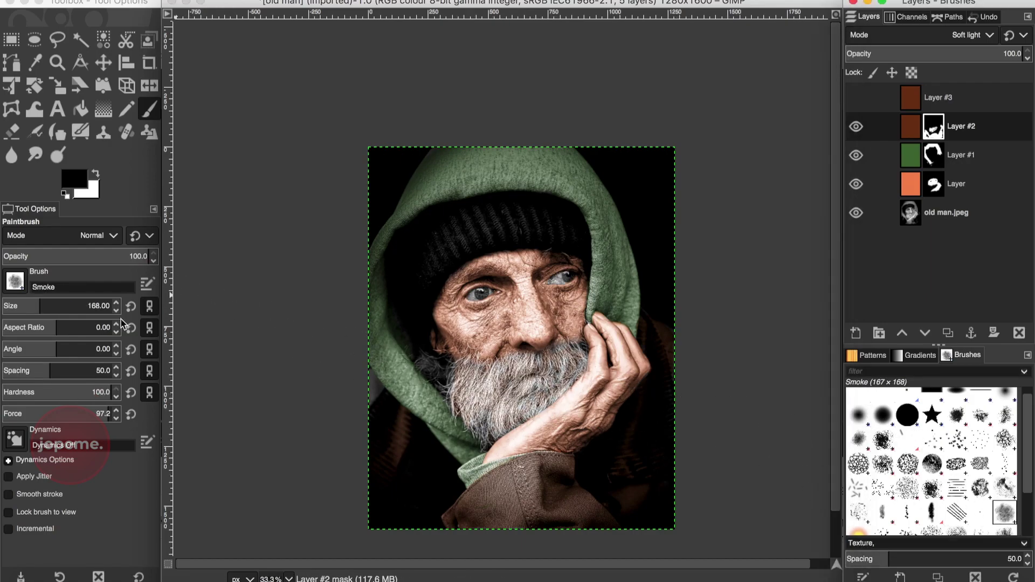
drag(36, 256, 36, 256)
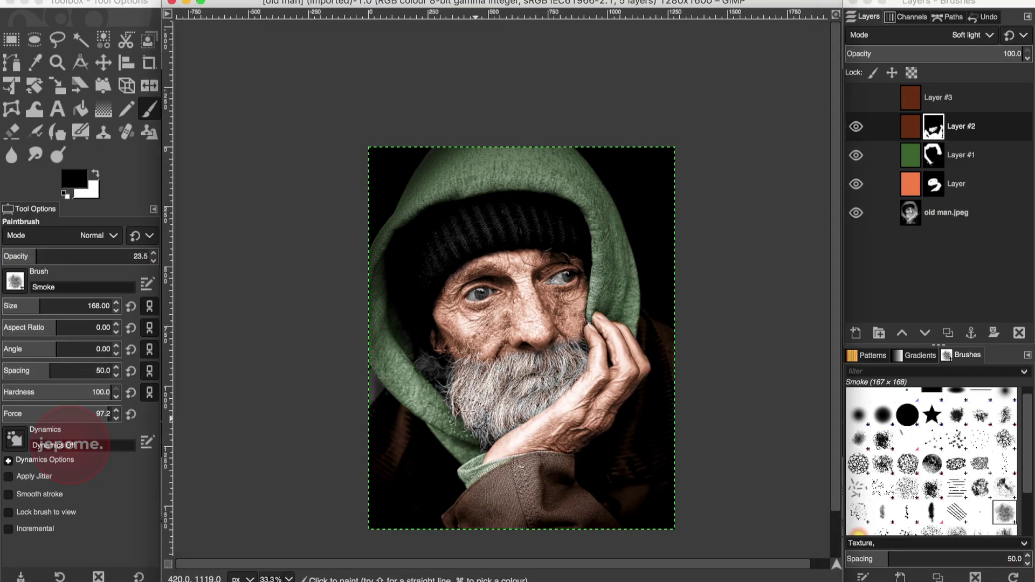
mouse_move(524, 396)
mouse_down()
mouse_move(574, 370)
mouse_move(524, 391)
mouse_move(490, 383)
mouse_move(466, 414)
mouse_up()
click(96, 174)
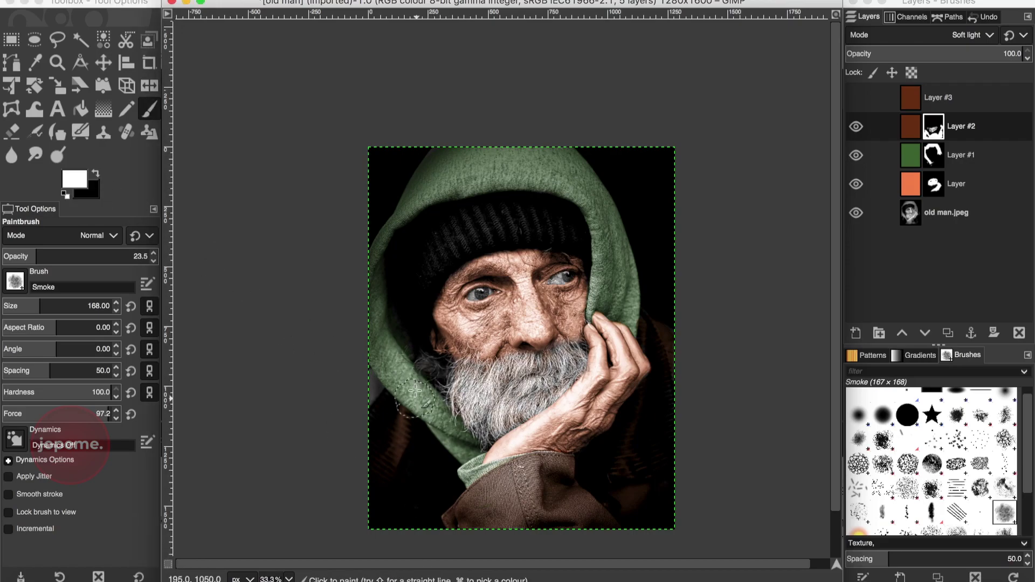
click(858, 414)
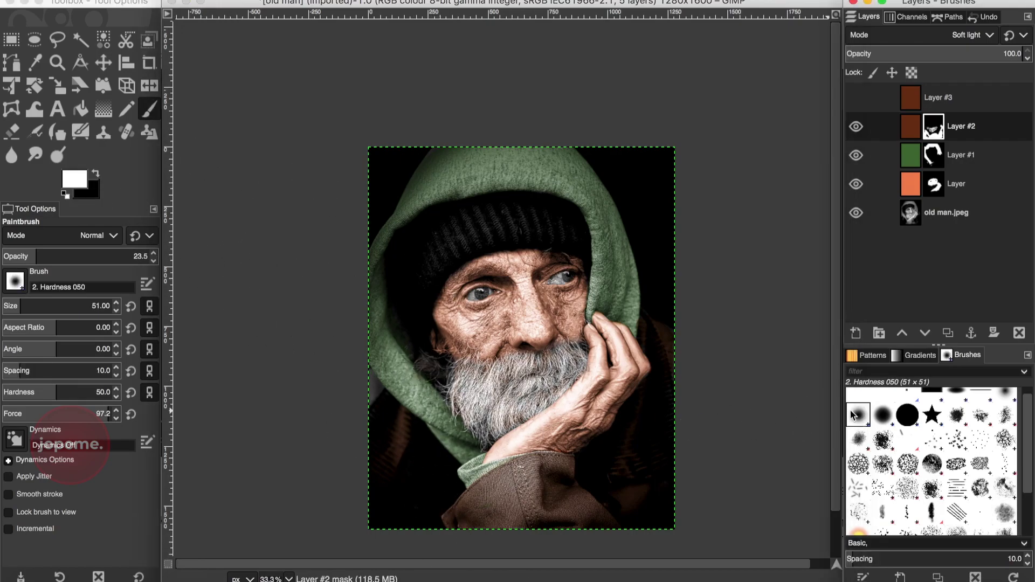
Show the reddish brown Layer #3 and reduce its opacity to 55.5.
click(856, 98)
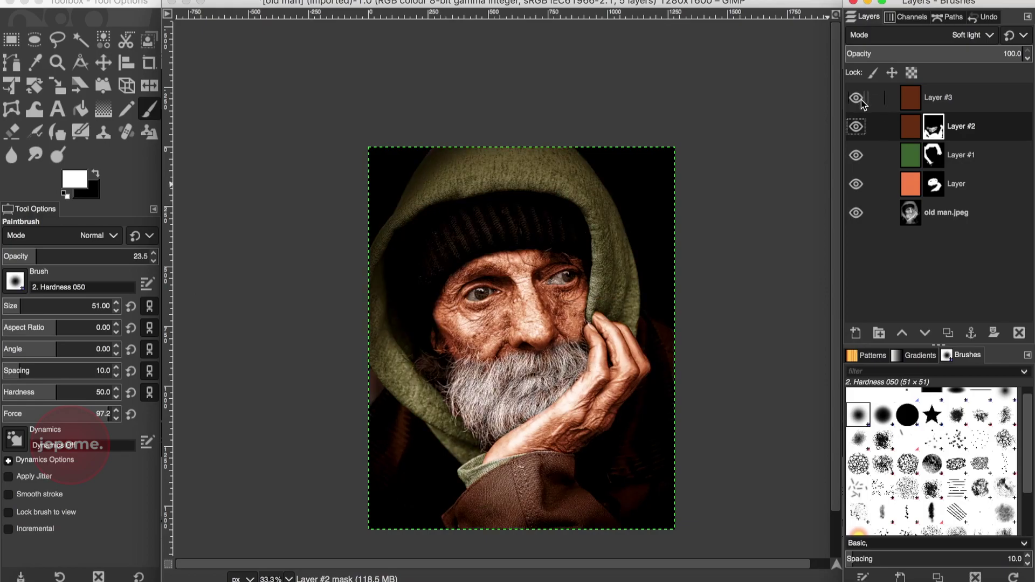
click(911, 105)
click(945, 49)
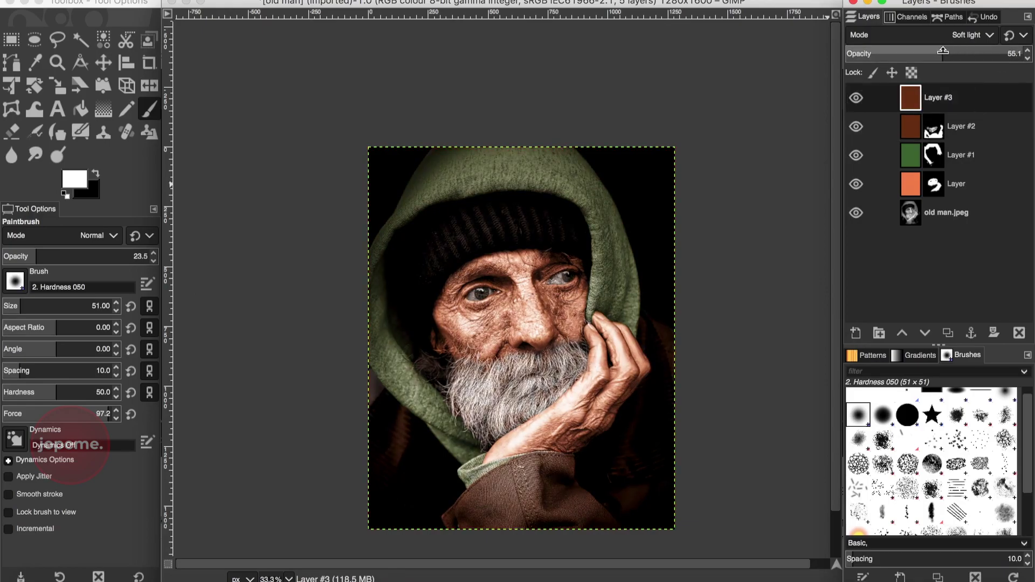
click(856, 98)
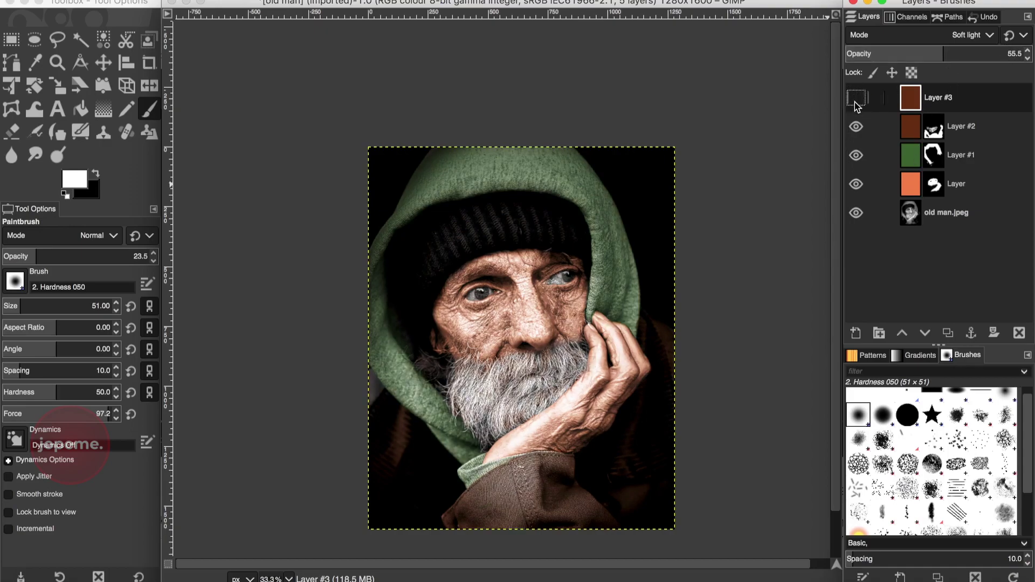
click(854, 102)
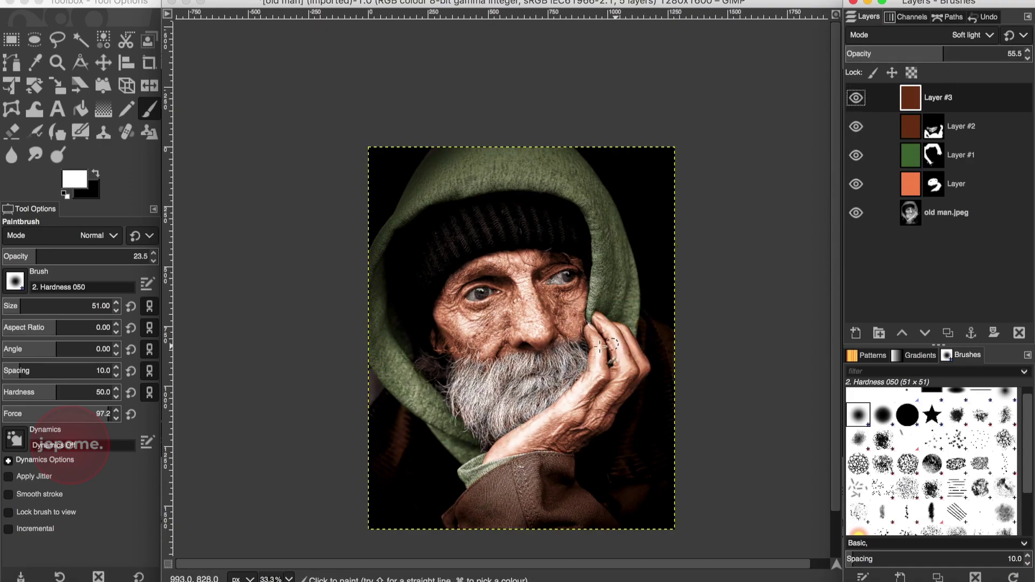
click(932, 126)
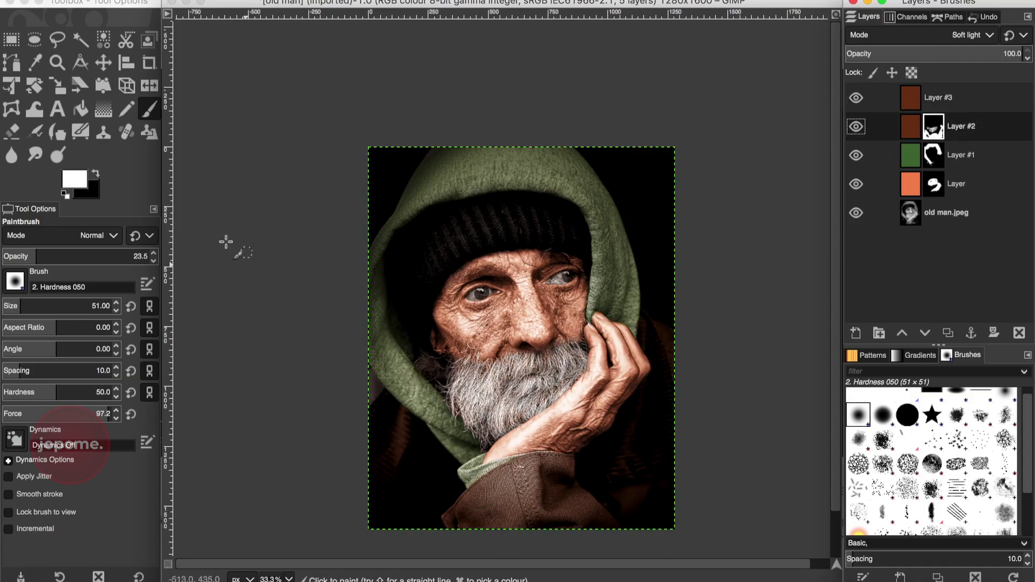
key(x)
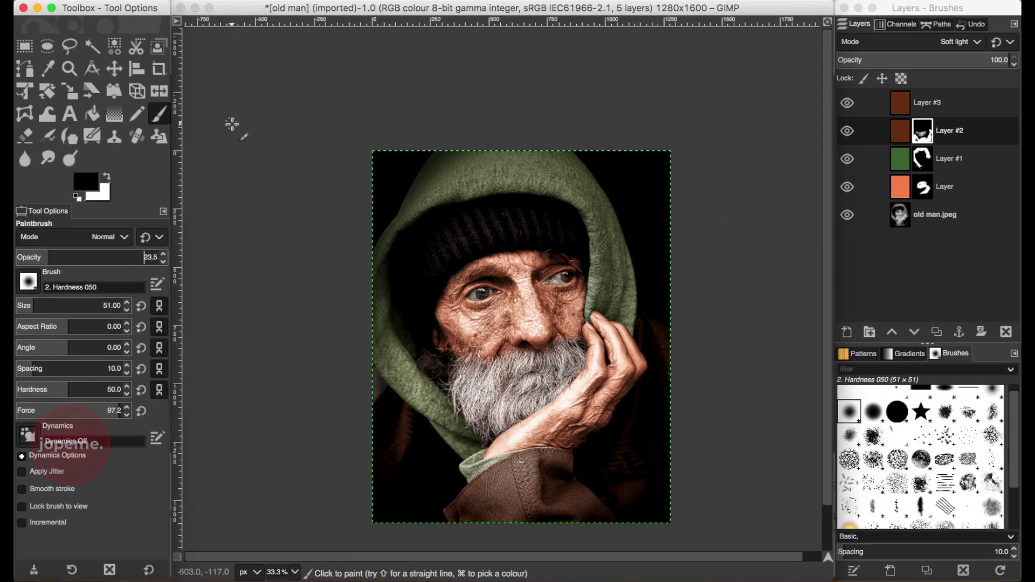
click(247, 11)
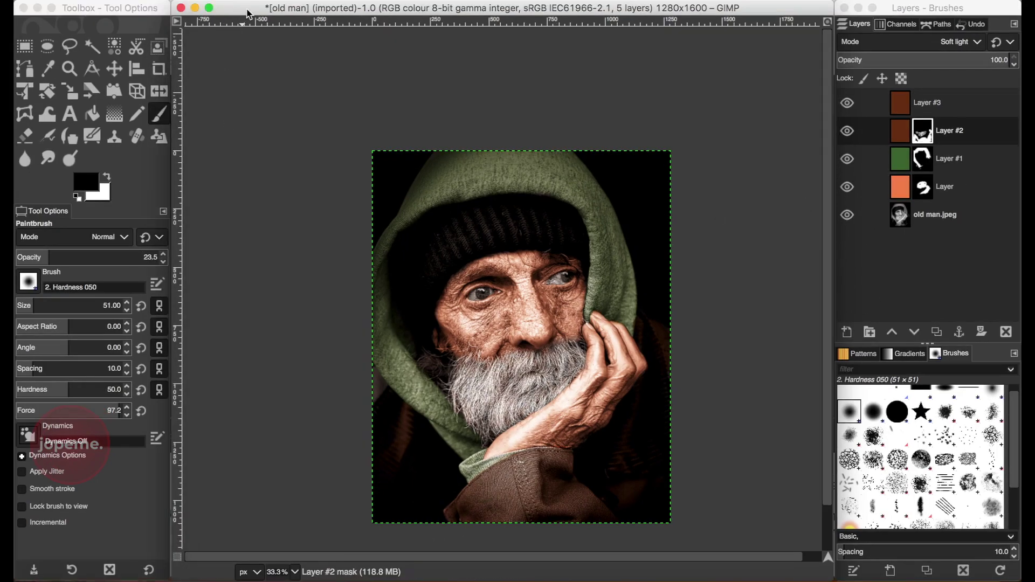
Create a new 1280 x 1600 px soft-light layer filled with transparency above Layer #3.
click(968, 111)
click(846, 334)
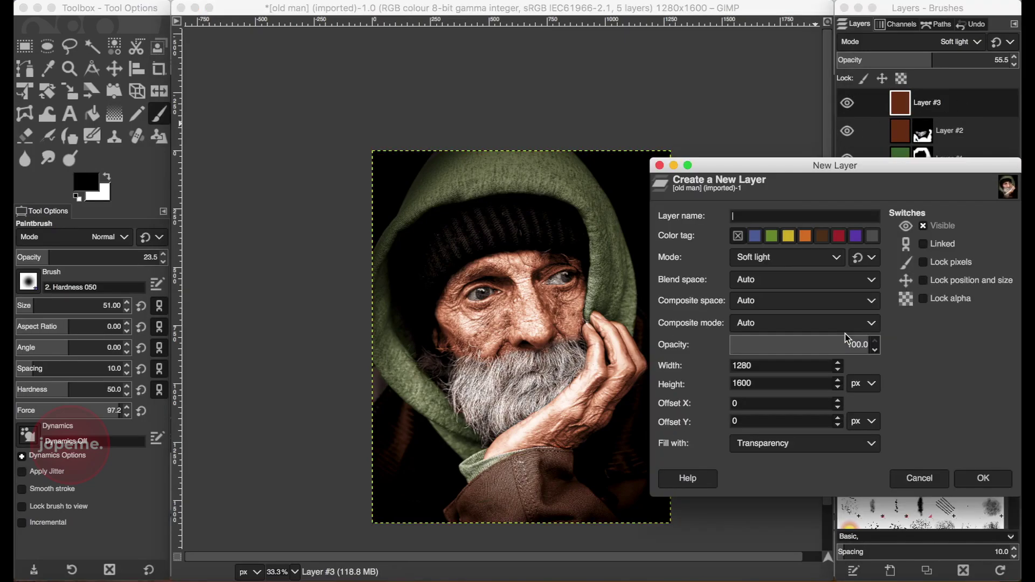
click(982, 479)
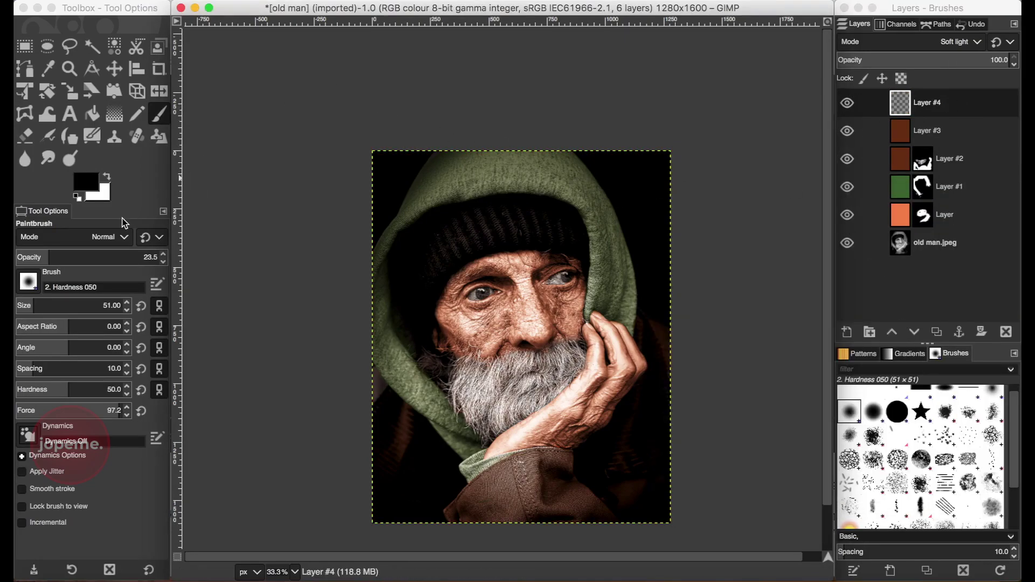
Bucket-fill the new top layer with a pale pink.
click(92, 113)
click(86, 182)
click(773, 50)
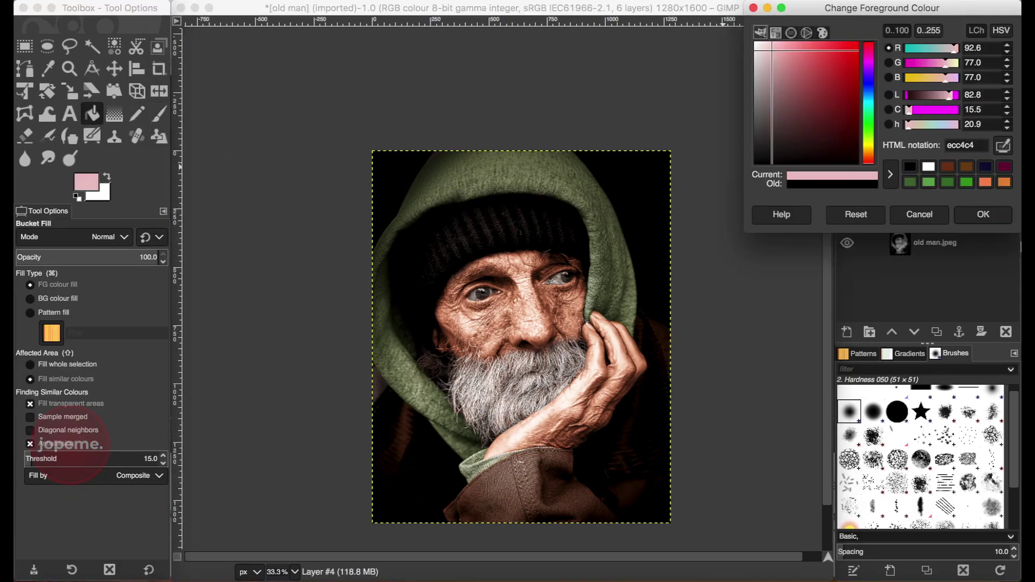
click(983, 214)
click(497, 263)
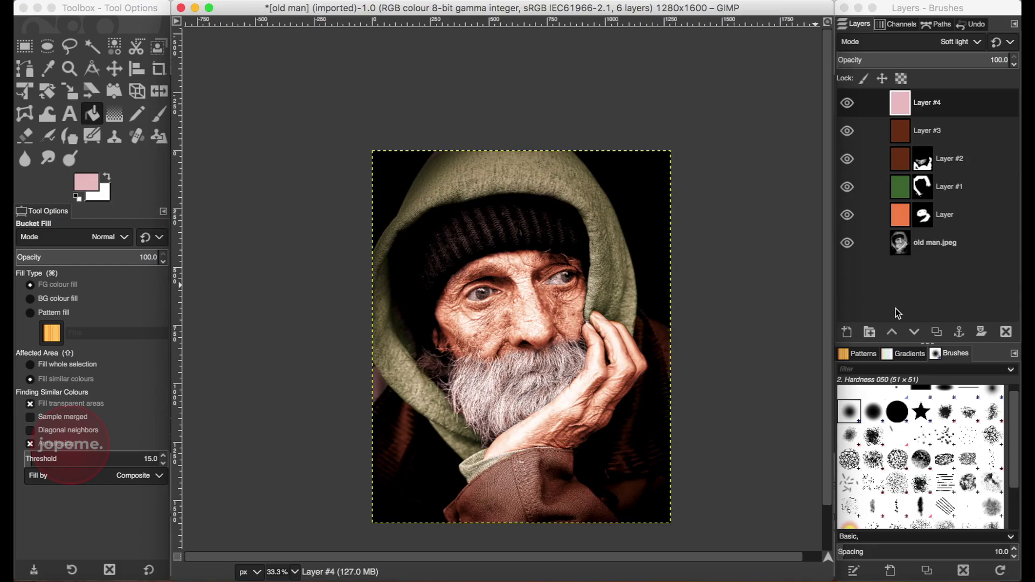
Choose a deeper, more saturated pink and bucket-fill the top layer with it.
click(81, 185)
drag(780, 59, 801, 52)
click(983, 213)
click(506, 268)
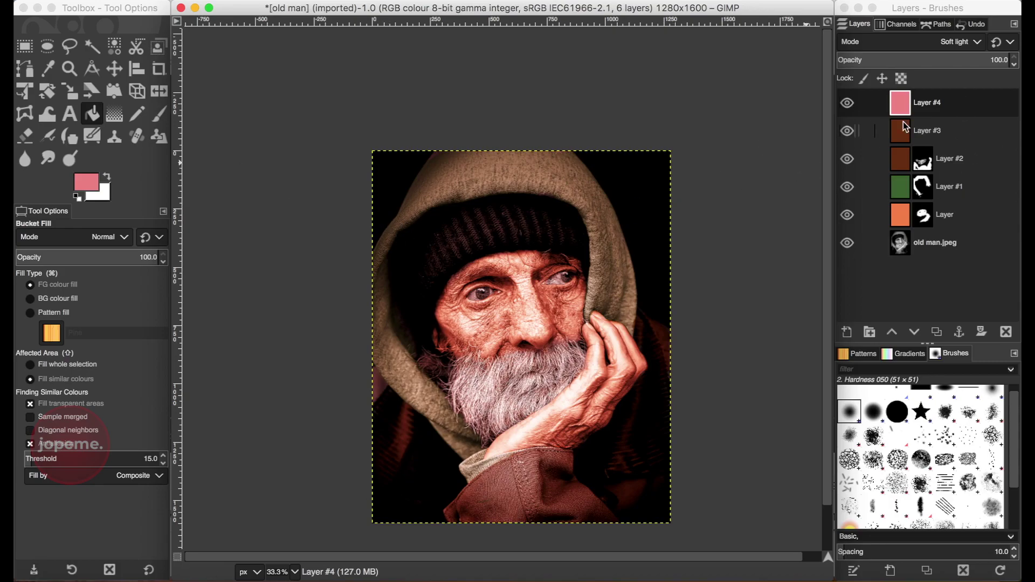
Add a black, fully transparent mask to the pink layer.
right_click(935, 111)
click(852, 432)
click(880, 465)
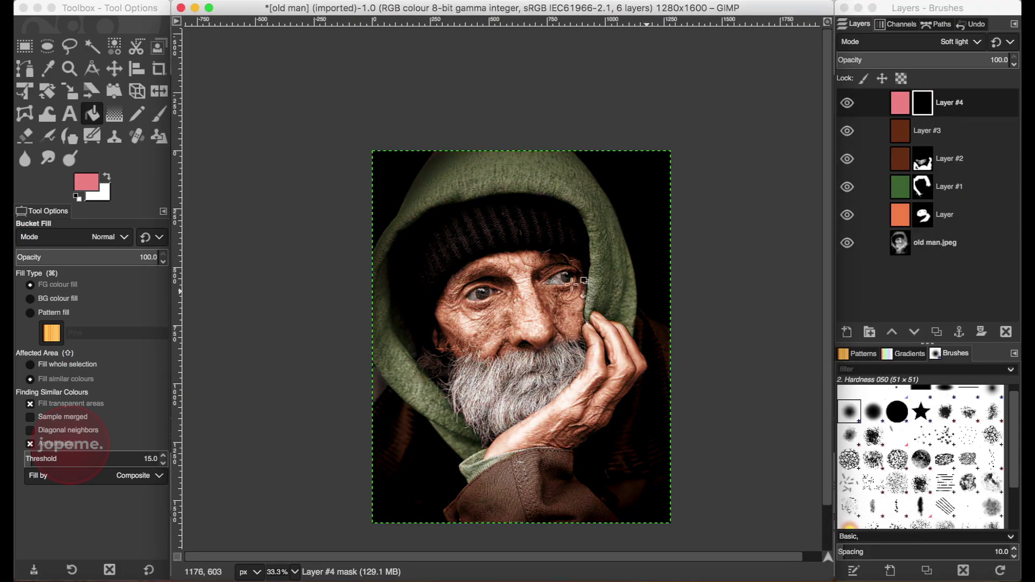
Paint white over the whites of both eyes on the pink layer's mask with a 12.50 paintbrush at 23.5 opacity.
click(76, 197)
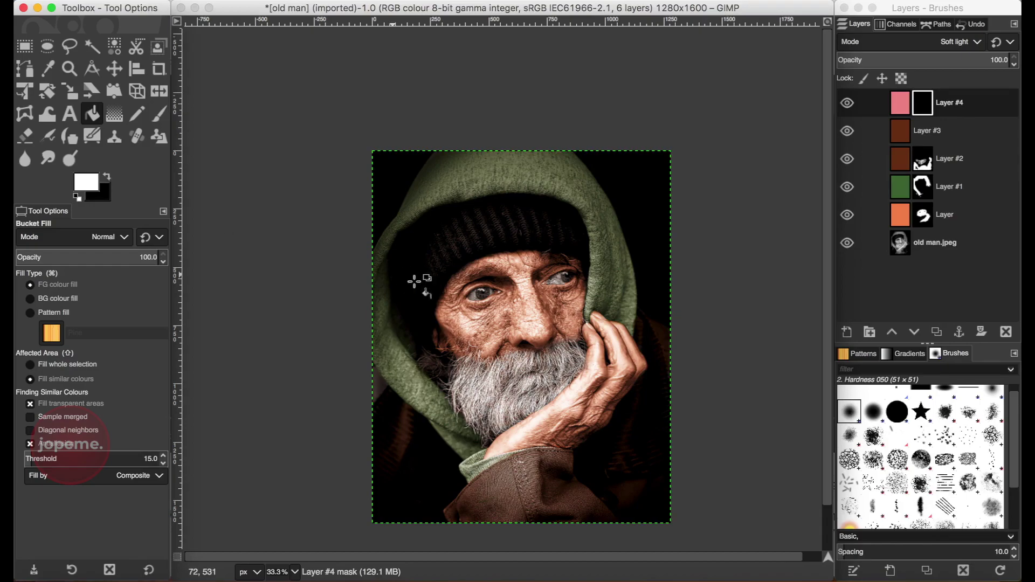
click(159, 114)
scroll(570, 276, up, 3)
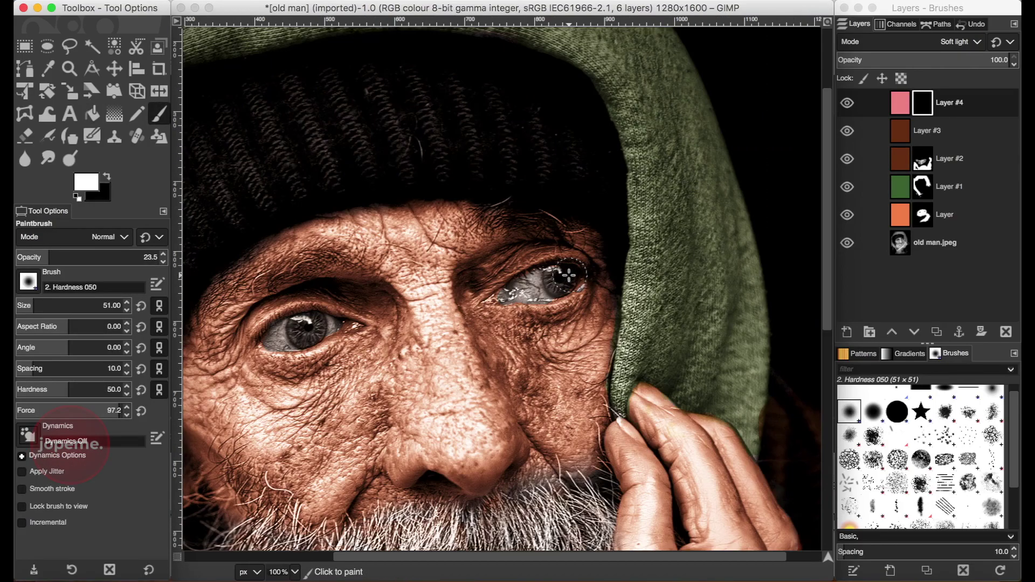
drag(33, 306, 23, 305)
click(534, 278)
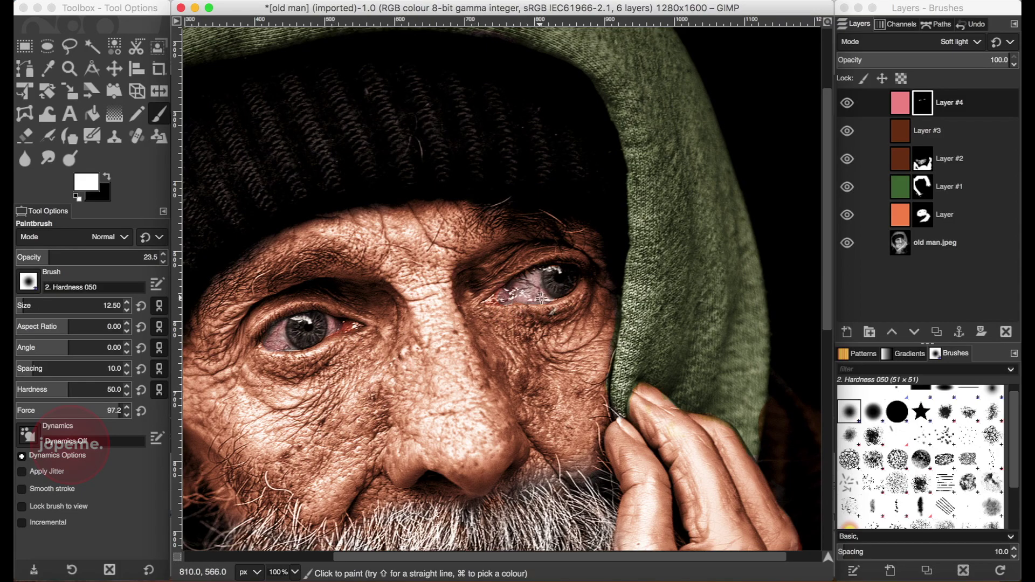
Create another transparent soft-light layer above the pink layer.
click(846, 332)
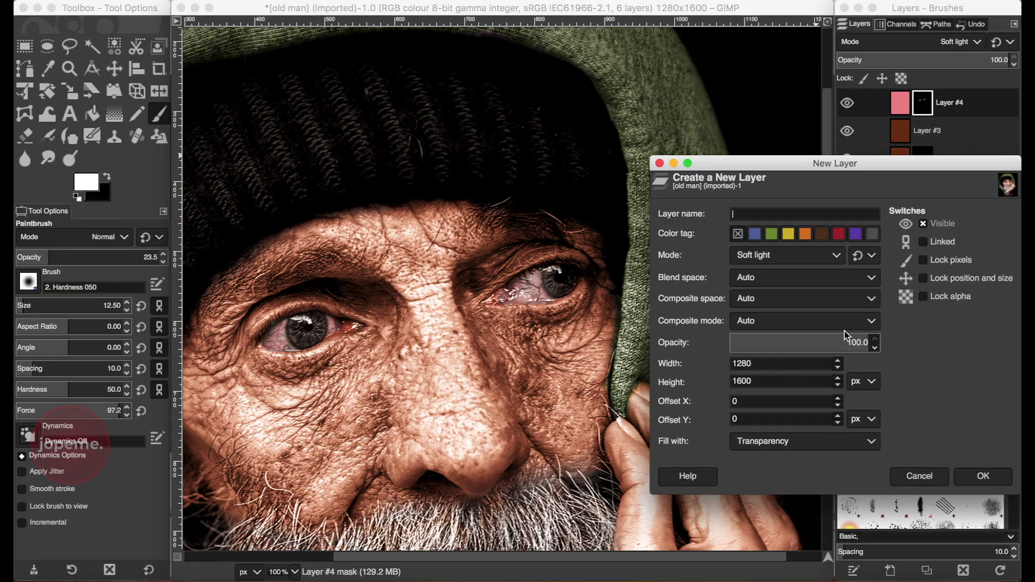
click(966, 477)
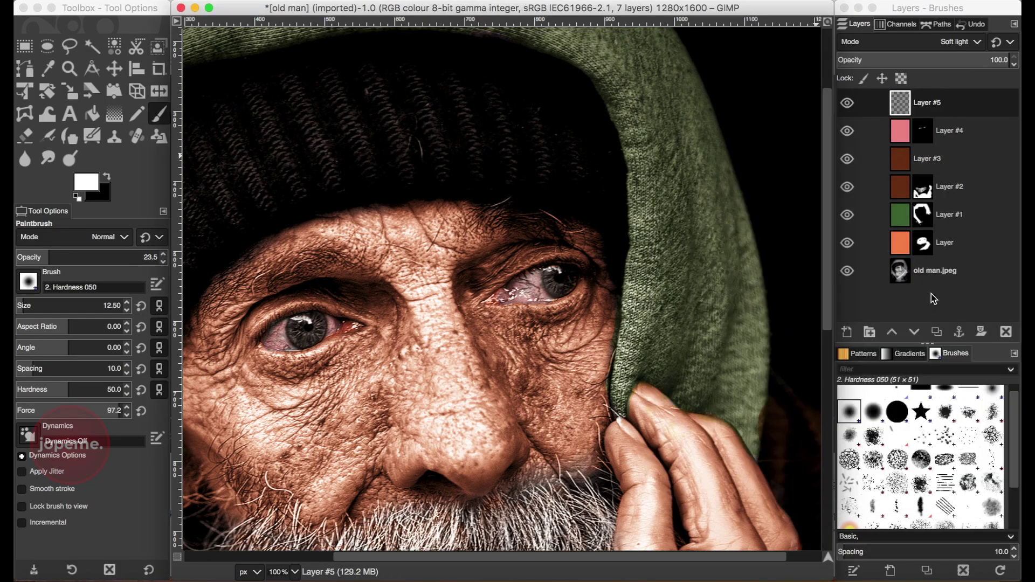
right_click(926, 102)
click(832, 367)
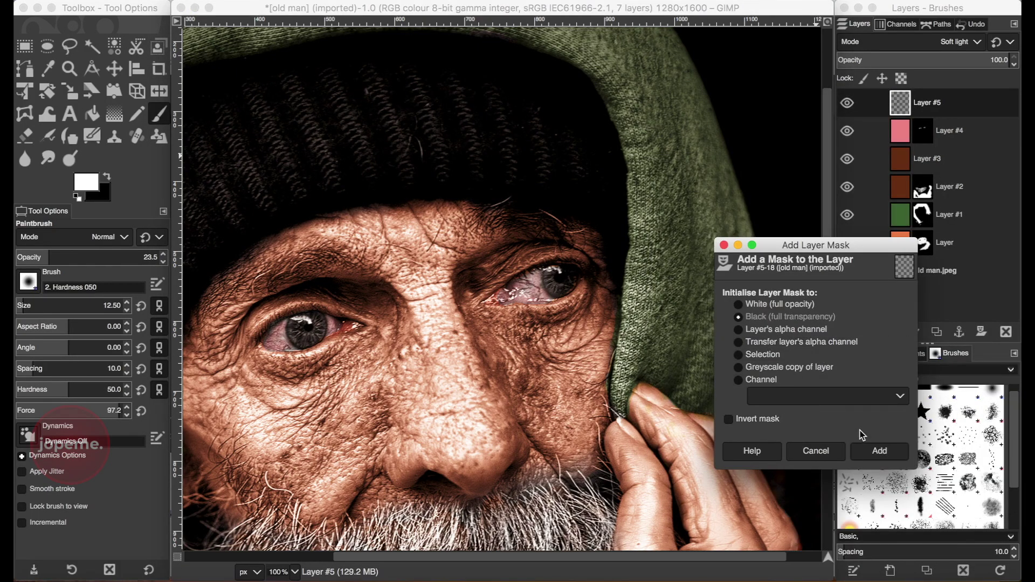
click(878, 512)
click(900, 102)
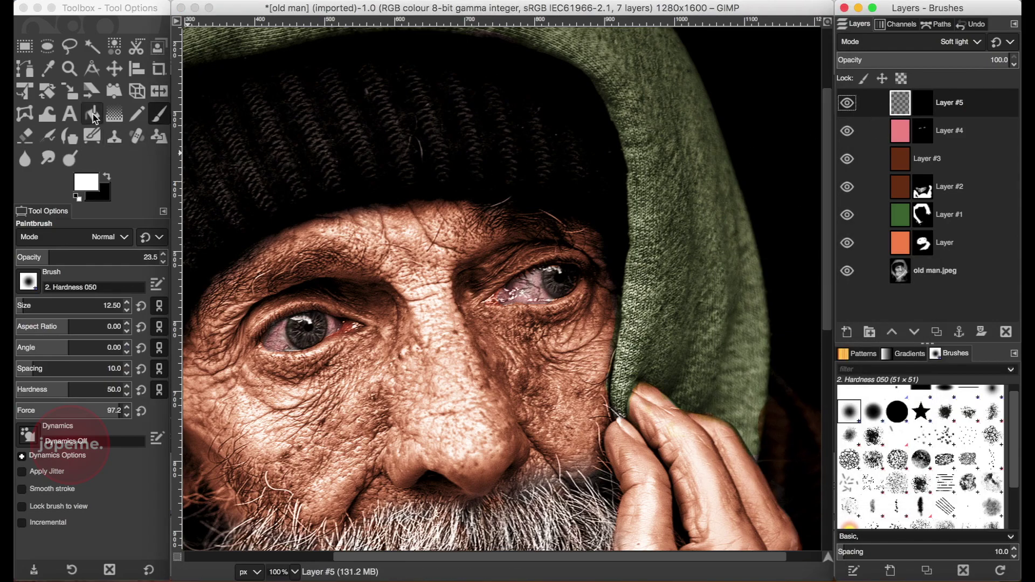
click(922, 103)
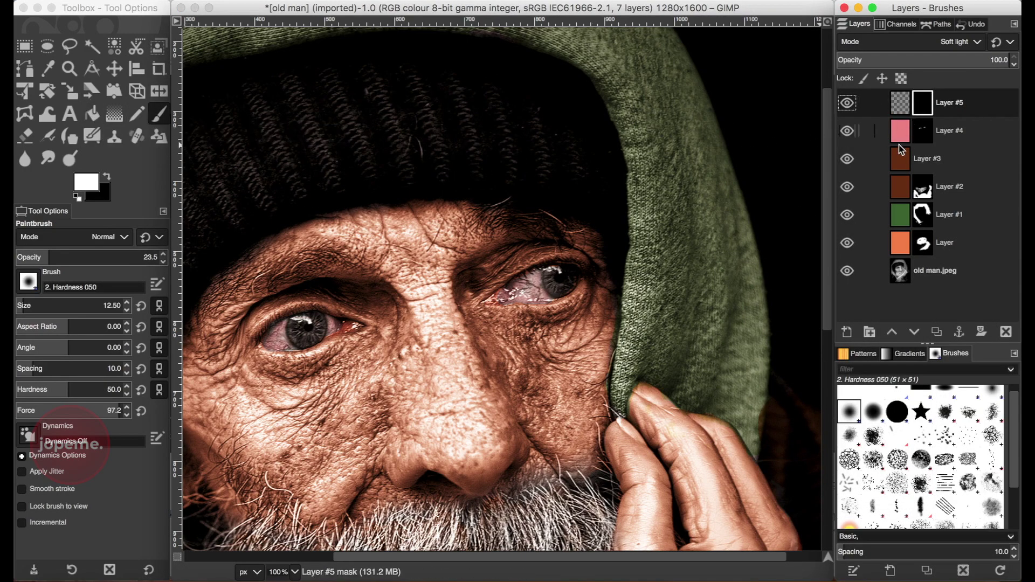
right_click(929, 106)
click(849, 393)
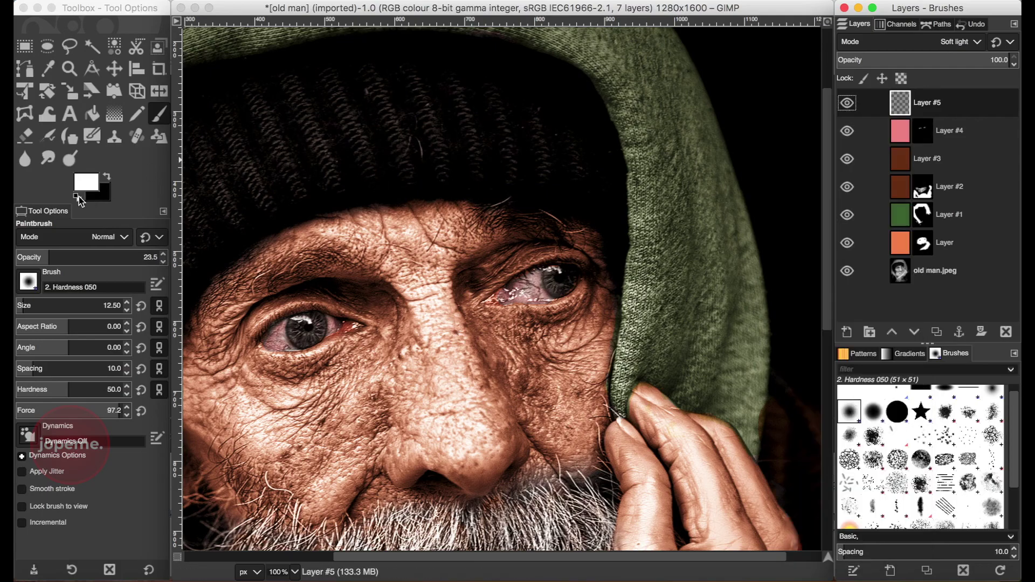
Pick a dark teal foreground colour and bucket-fill Layer #5 with it.
click(78, 197)
click(88, 185)
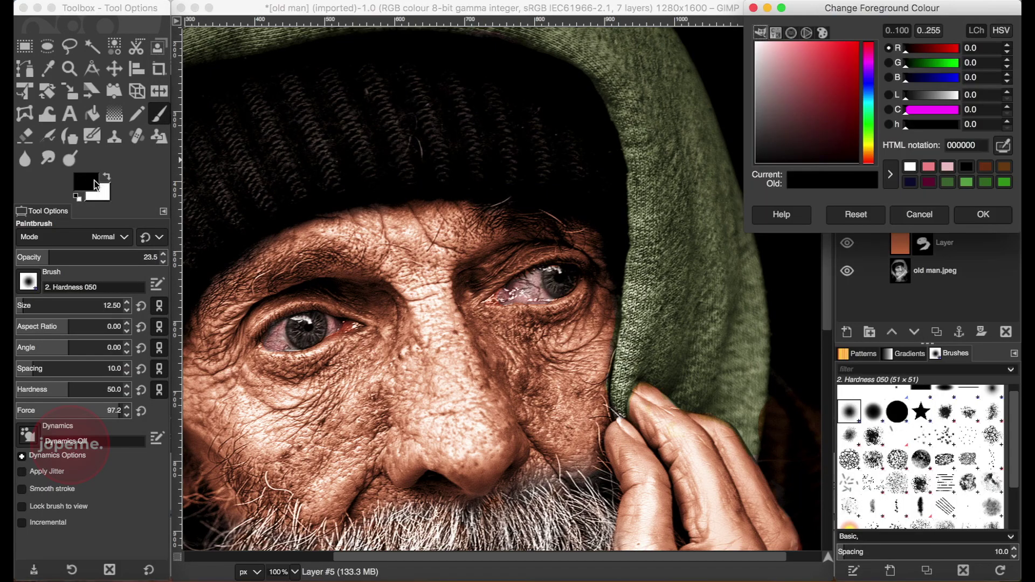
click(870, 114)
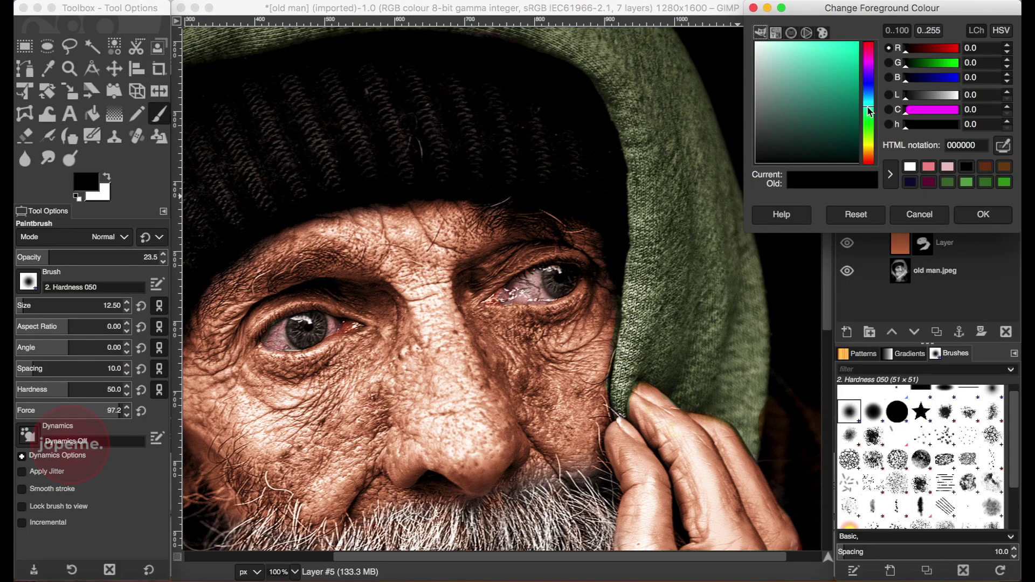
drag(852, 114, 857, 109)
click(974, 215)
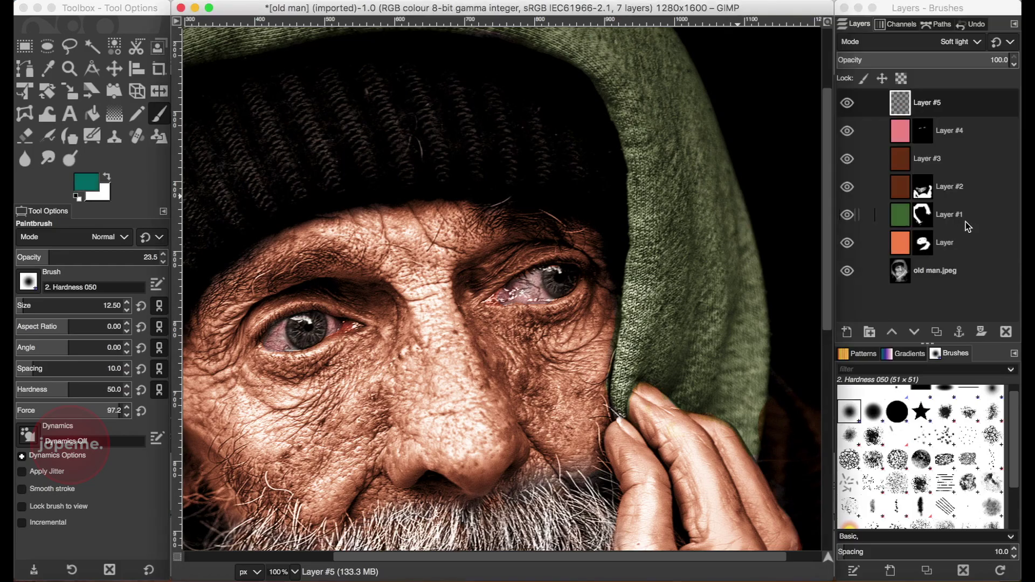
key(shift+b)
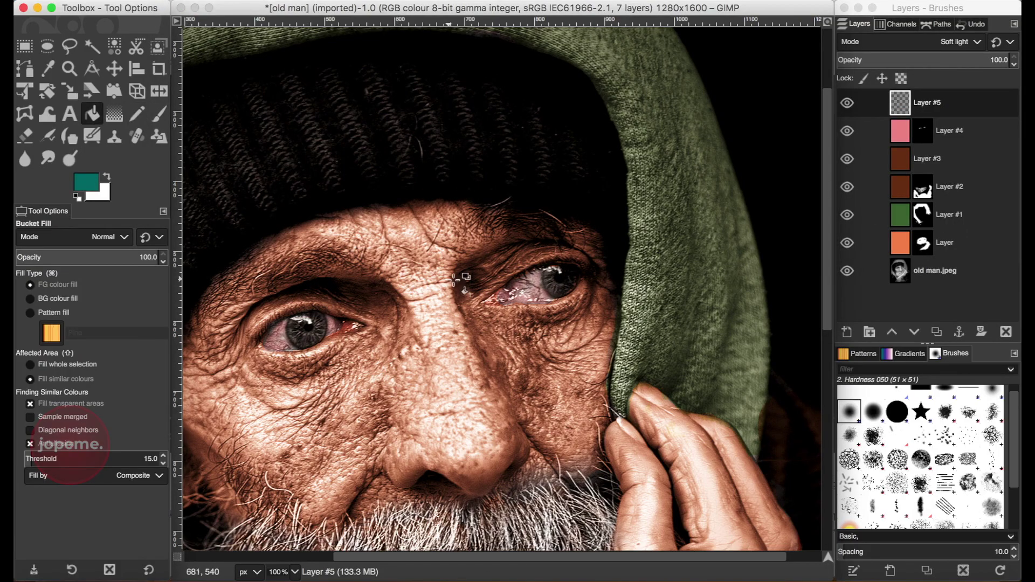
click(458, 280)
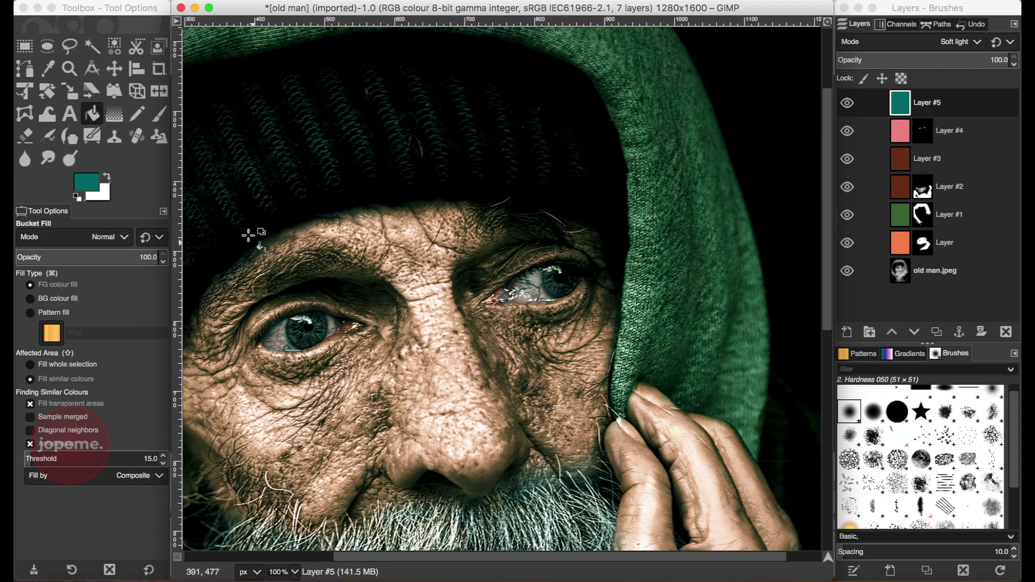
Change the foreground colour to a bright blue and bucket-fill Layer #5 with it.
click(87, 182)
drag(851, 106, 855, 58)
click(869, 100)
click(958, 218)
click(455, 235)
click(87, 181)
click(982, 214)
click(485, 259)
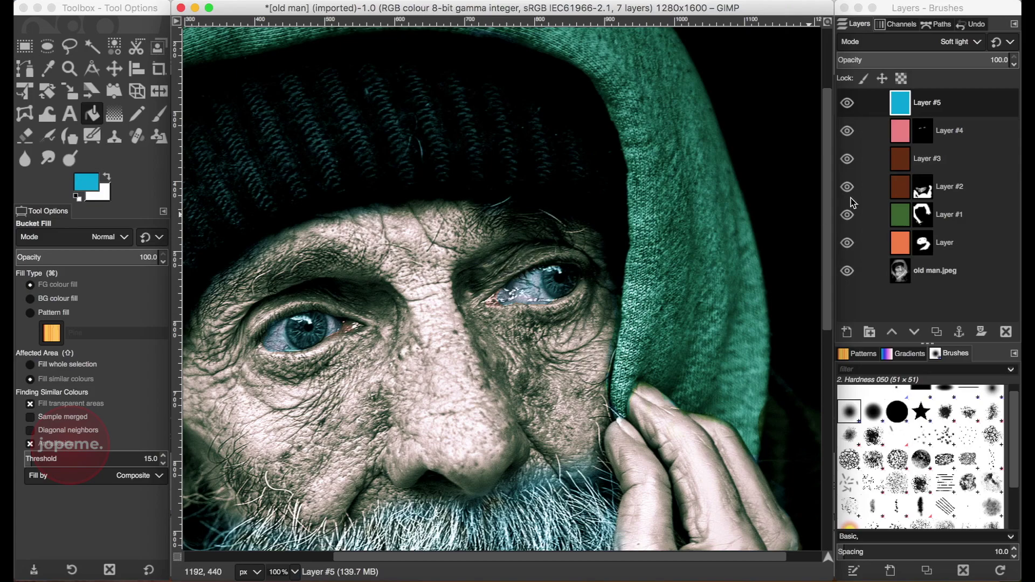
Add a black, fully transparent mask to the blue layer.
right_click(914, 108)
click(797, 365)
key(Return)
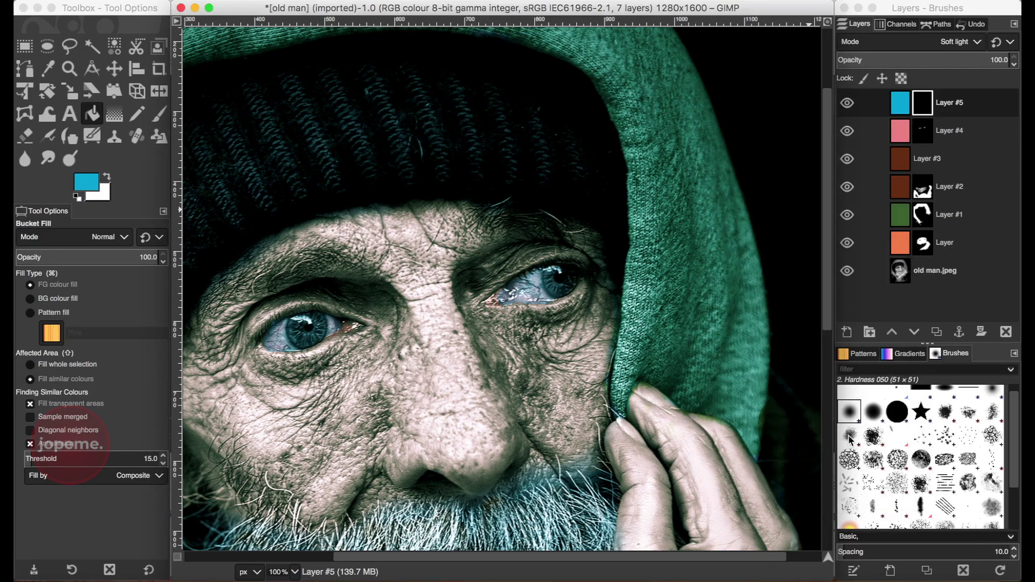
Paint both irises in white on Layer #5's mask with the Hardness 050 Paintbrush at 100% opacity.
click(159, 114)
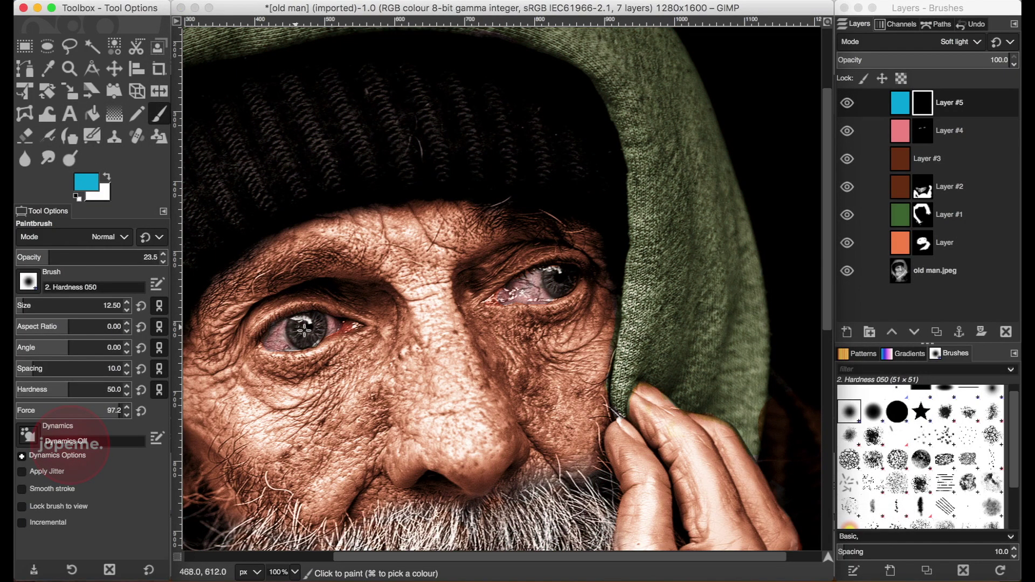
key(x)
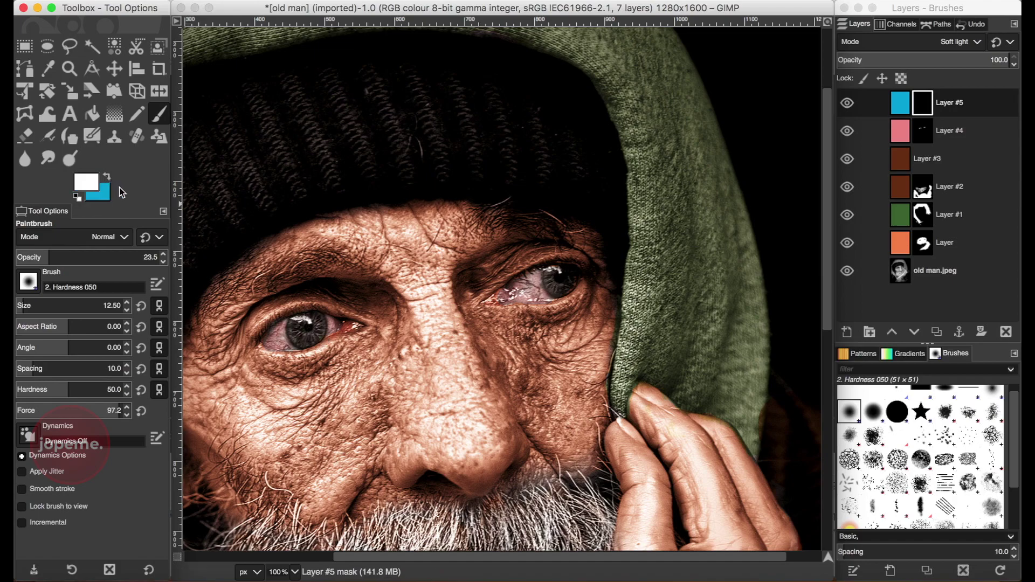
click(302, 332)
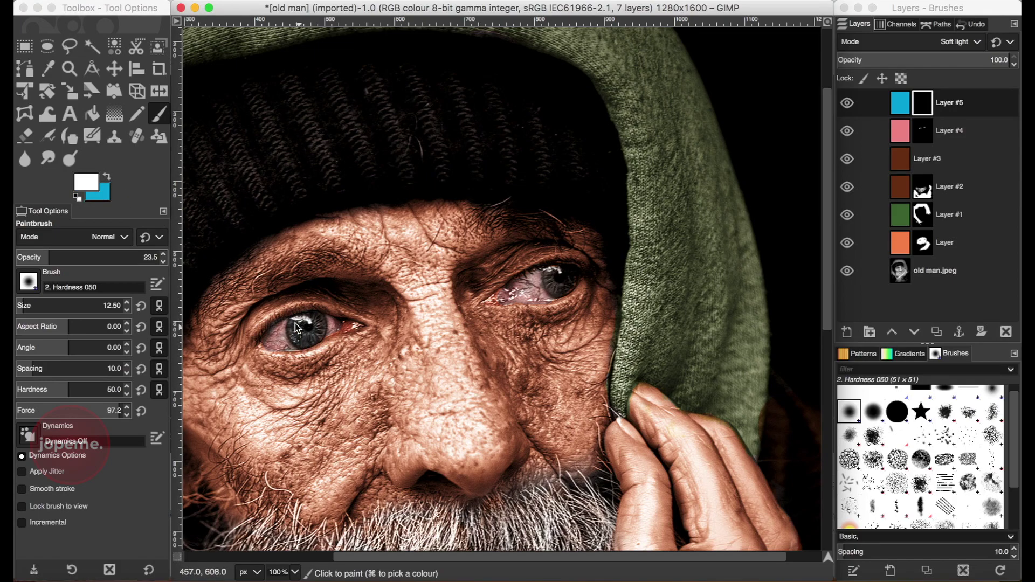
drag(296, 330, 313, 334)
drag(50, 260, 164, 254)
click(312, 324)
drag(295, 326, 295, 338)
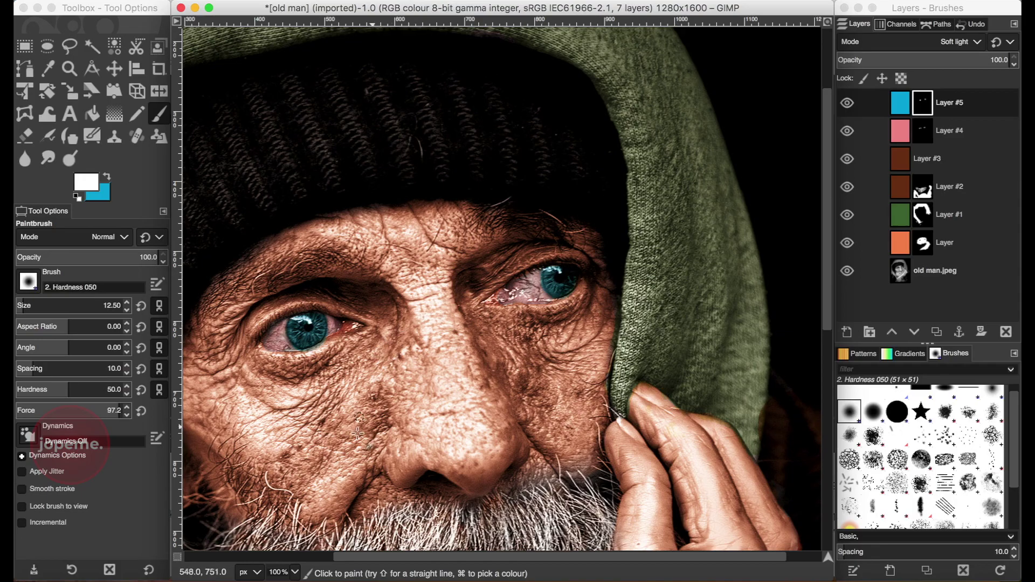
scroll(358, 430, down, 3)
scroll(356, 433, up, 1)
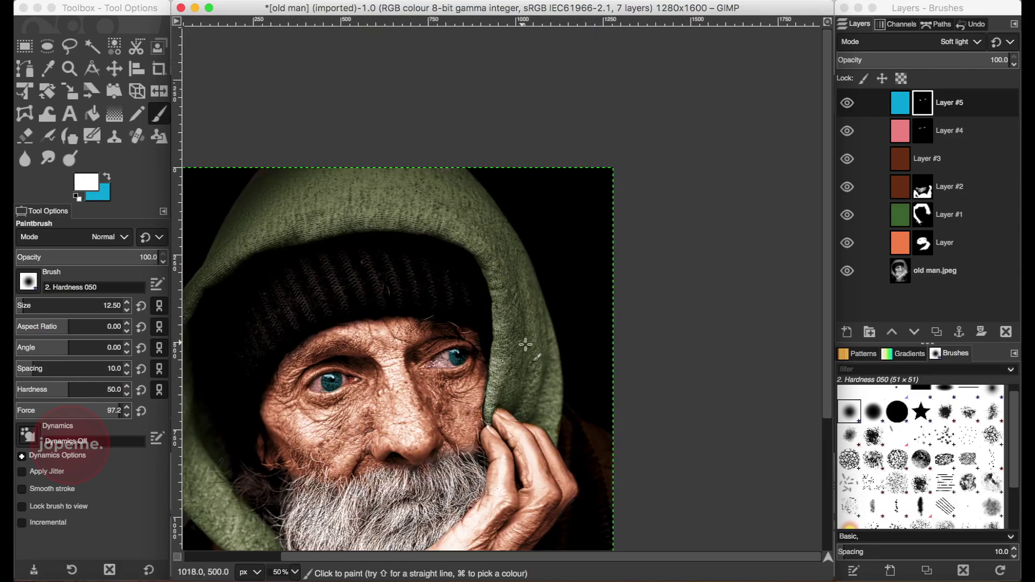
Pick a slightly greener teal as the foreground colour and bucket-fill Layer #5's colour content, not its mask.
click(899, 102)
click(107, 177)
click(93, 114)
click(92, 181)
drag(852, 68, 848, 71)
click(870, 104)
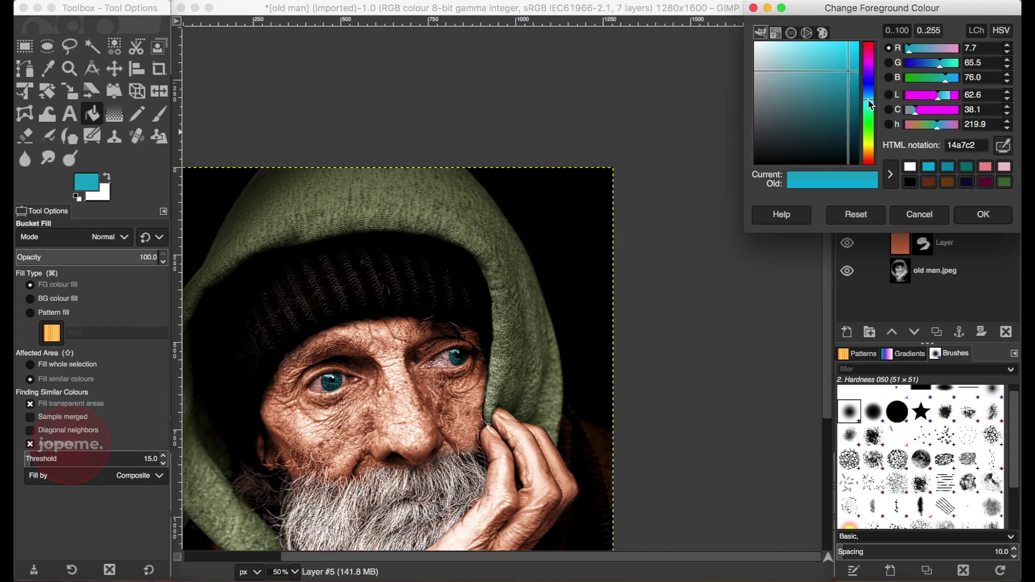
click(931, 216)
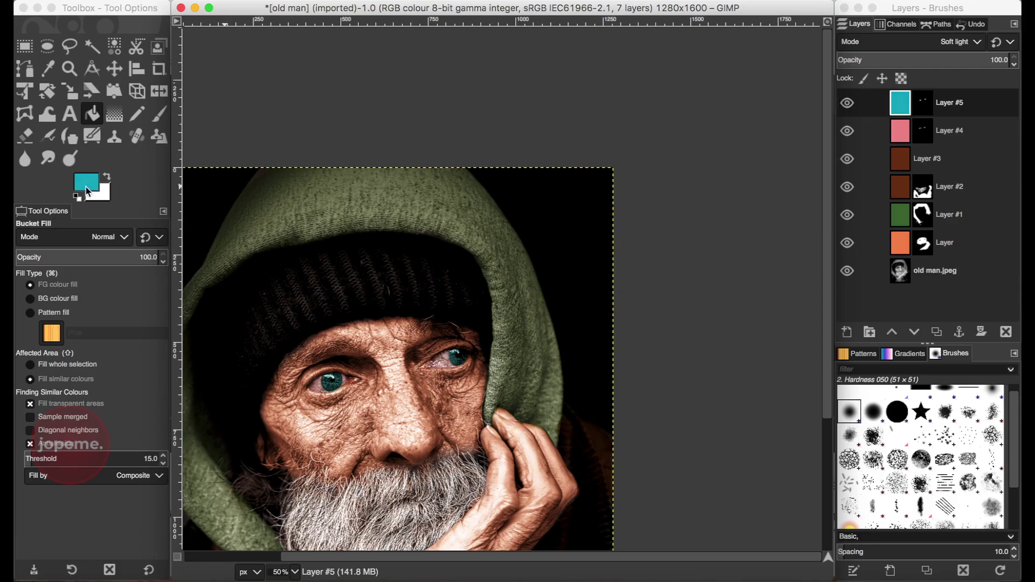
Change the foreground colour to a bright sea green and bucket-fill Layer #5 with it.
click(88, 189)
click(870, 111)
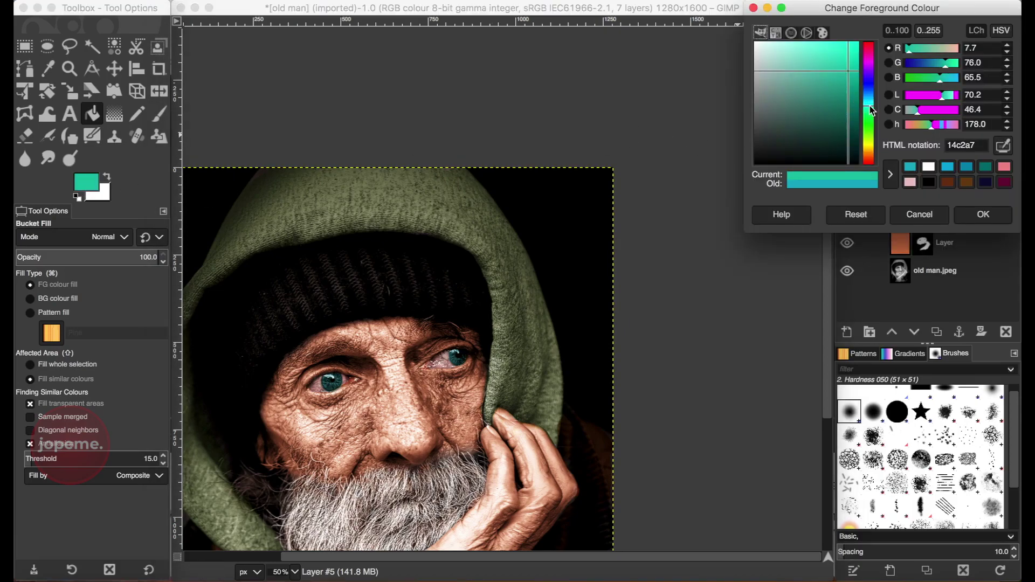
click(973, 218)
click(399, 368)
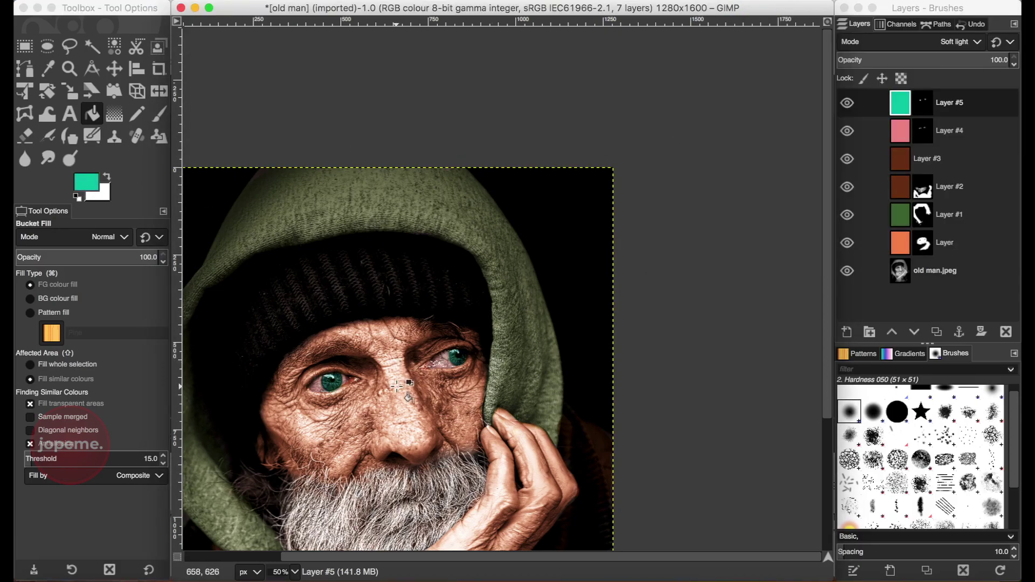
Change the foreground colour to the blue 0997c8 and refill Layer #5 with it.
click(895, 101)
click(84, 184)
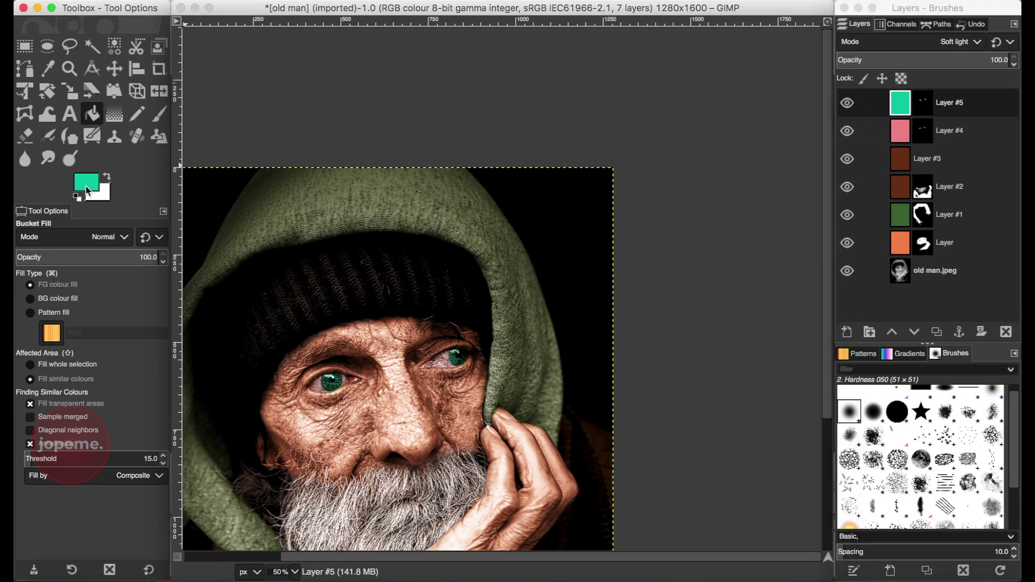
drag(866, 105, 865, 97)
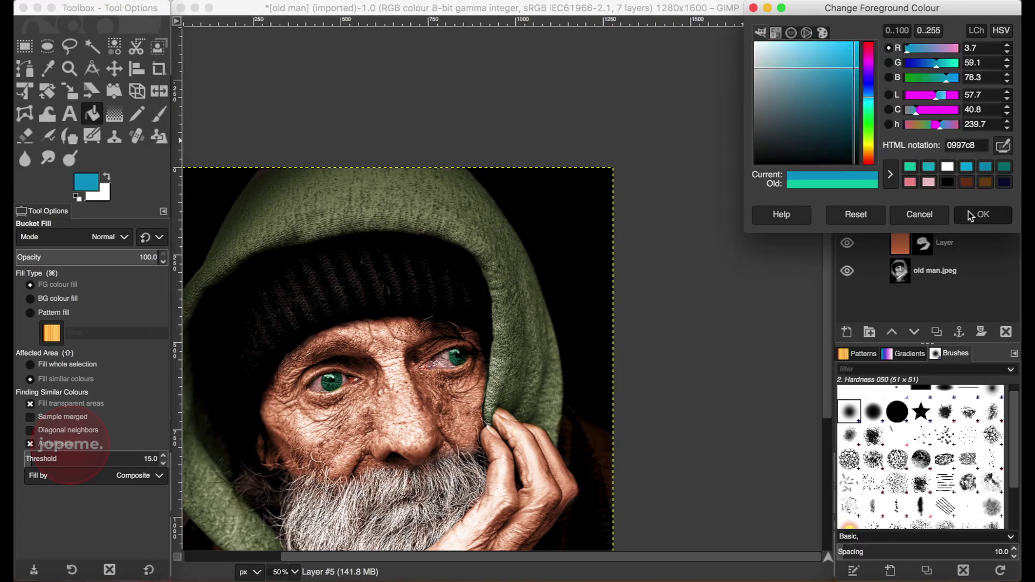
click(982, 214)
click(418, 376)
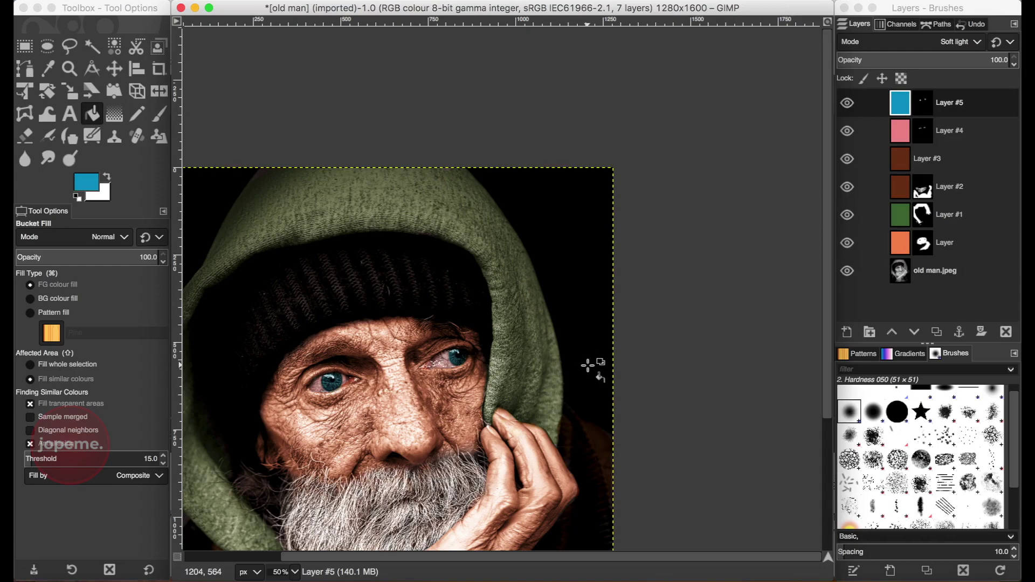
Brighten the blue foreground colour slightly and bucket-fill Layer #5 with the lighter shade.
key(shift+j)
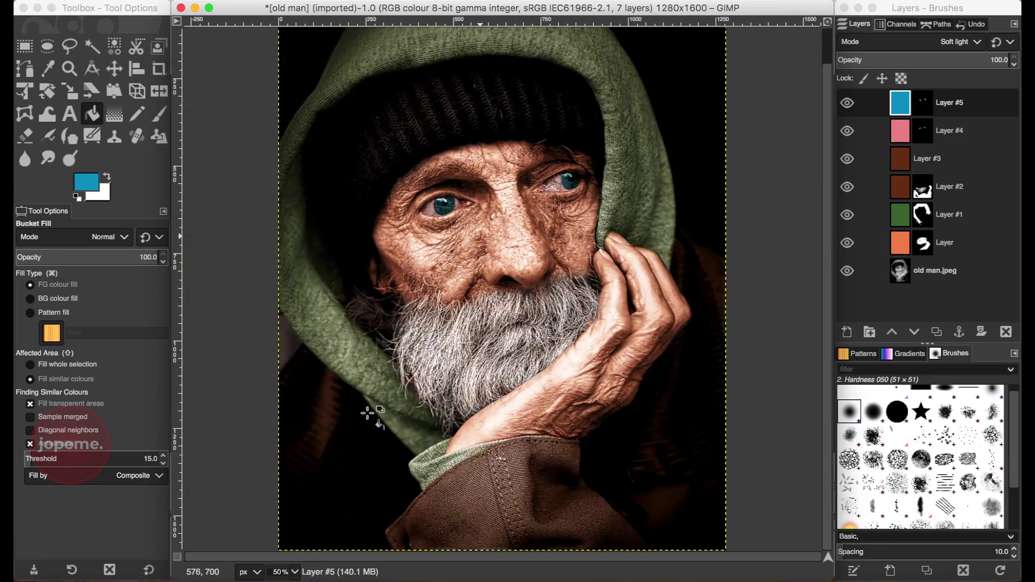
click(94, 185)
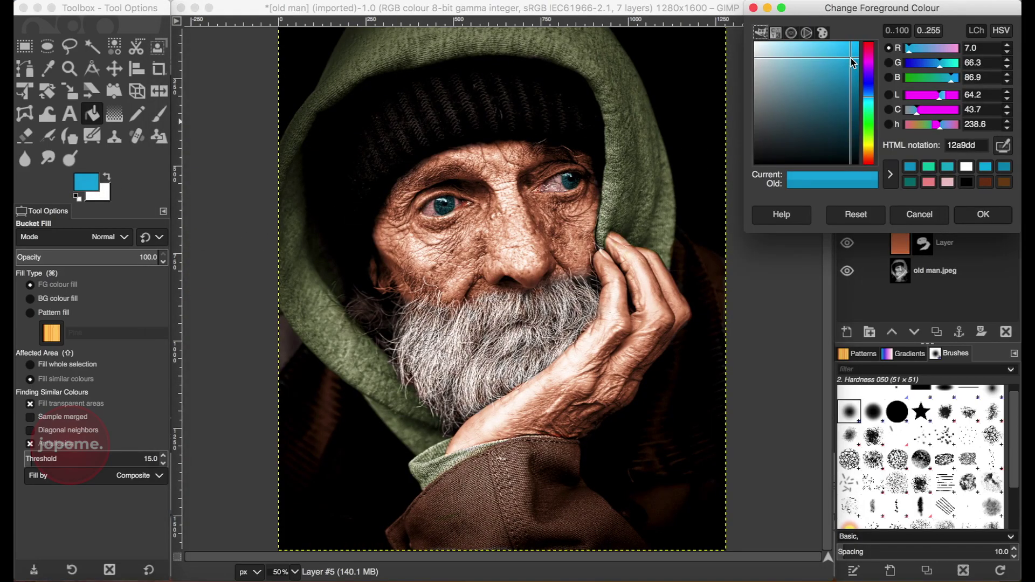
key(Return)
click(460, 199)
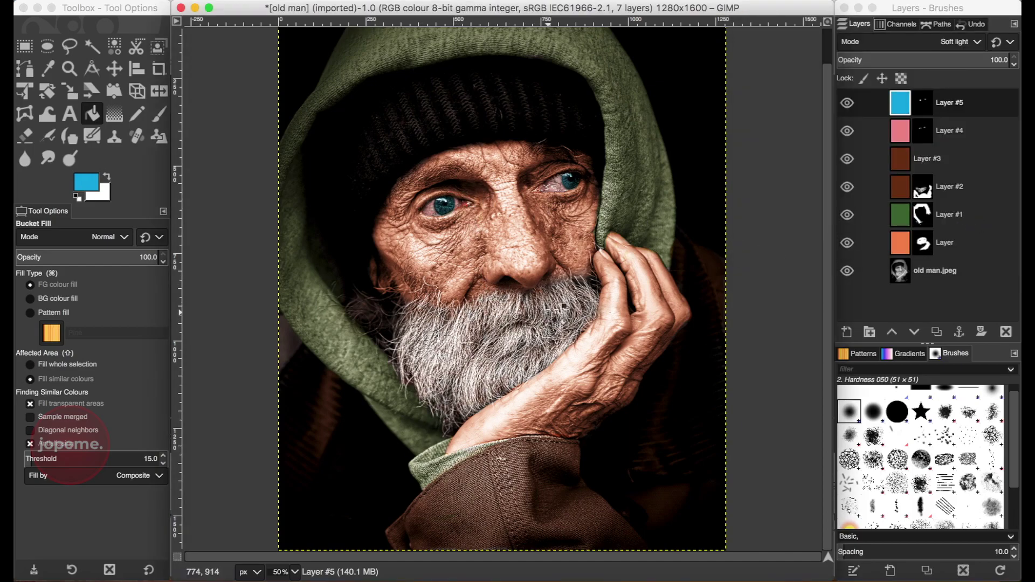
Recall the earlier pink from the colour history, make it more saturated, and bucket-fill Layer #4 with it.
click(895, 134)
click(86, 183)
click(947, 181)
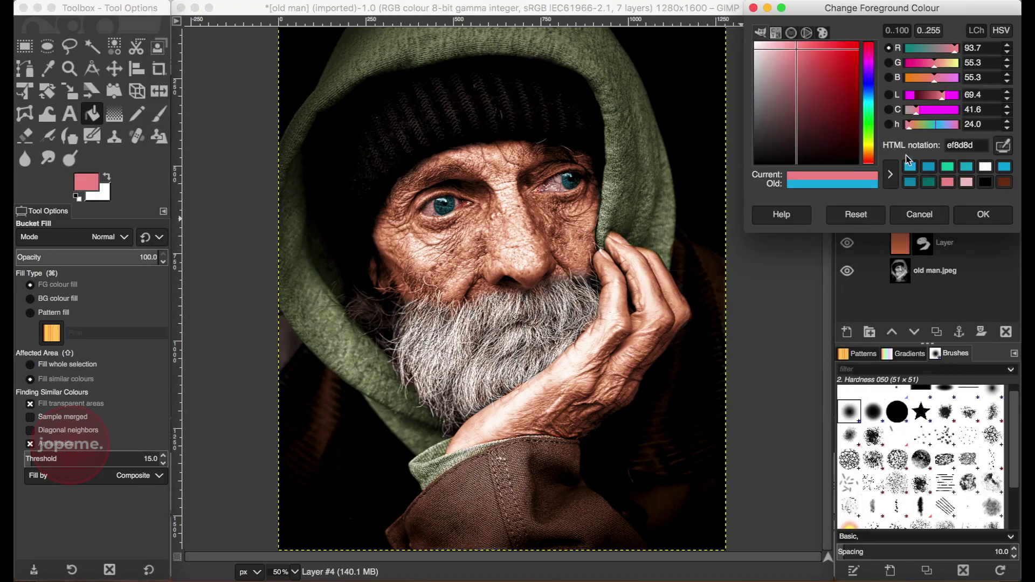
drag(800, 50, 805, 53)
click(979, 216)
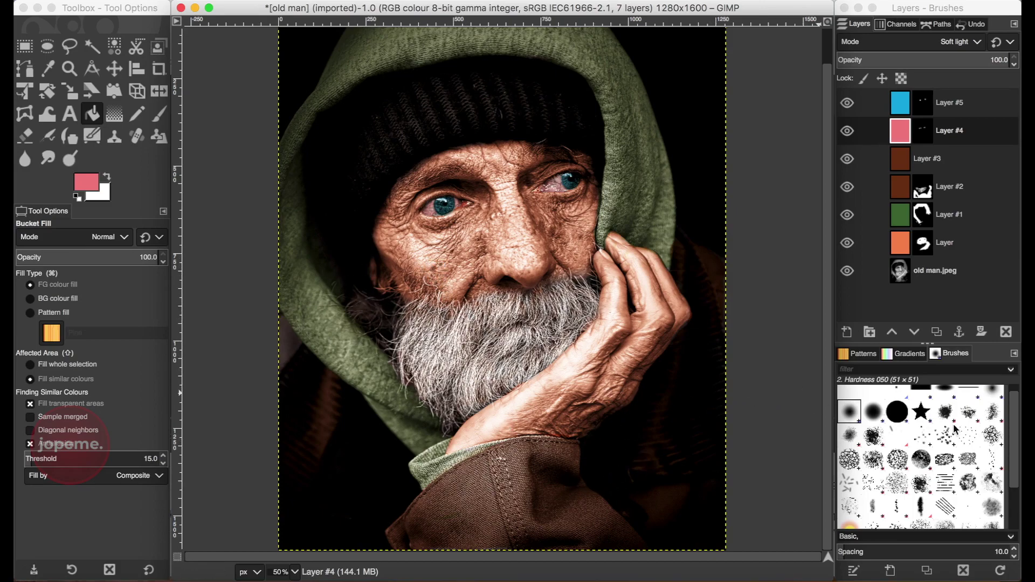
Choose the Smoke brush for the Paintbrush and set its opacity to 20.1, keeping Bucket Fill at full opacity.
click(990, 506)
click(34, 256)
drag(42, 252, 43, 252)
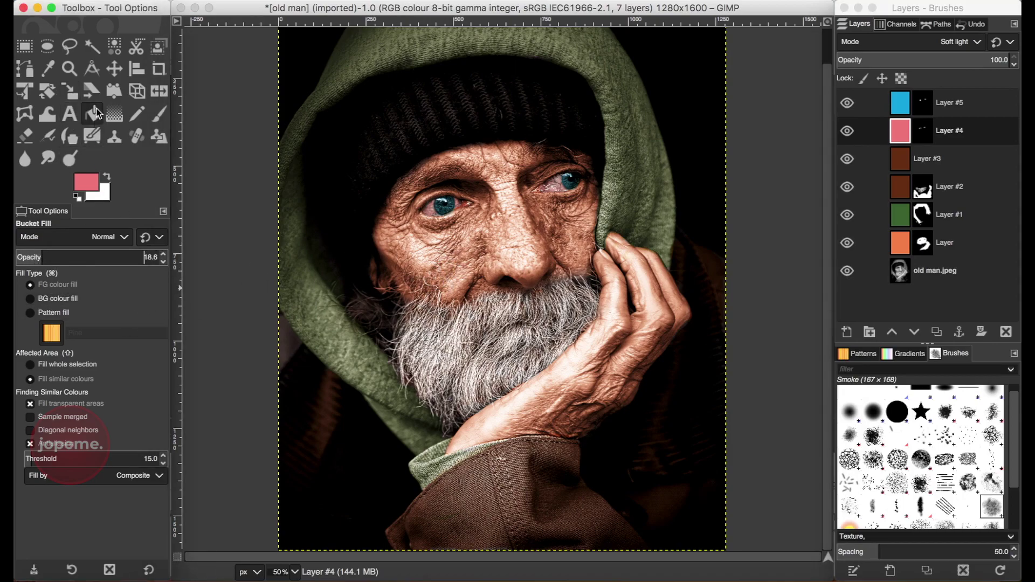
click(158, 114)
click(92, 114)
mouse_move(45, 257)
mouse_down()
mouse_move(95, 277)
mouse_move(208, 263)
mouse_up()
click(159, 114)
click(44, 254)
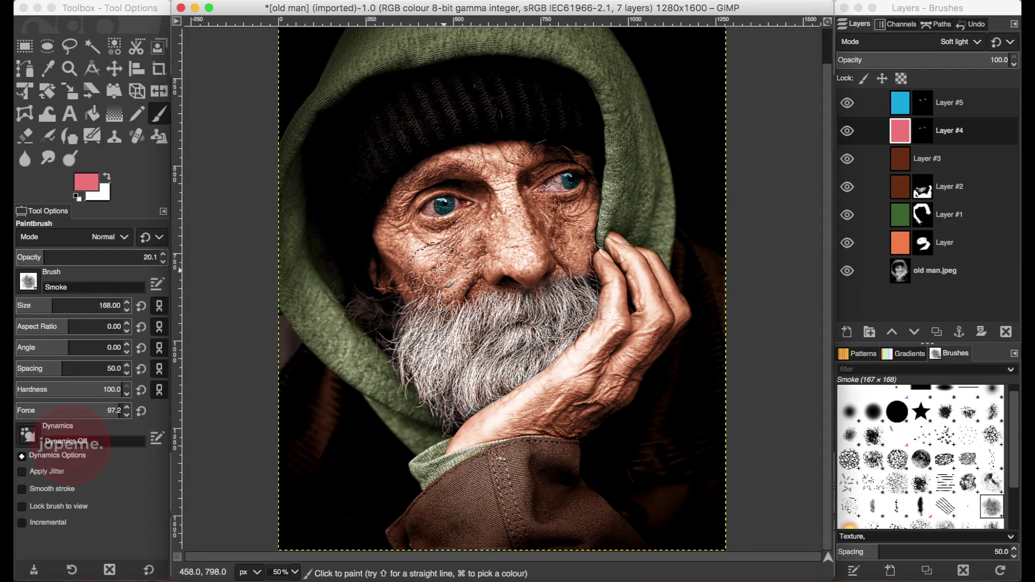
Paint white on Layer #4's mask over the cheeks, nose, forehead and hand to add uneven pink skin tones.
drag(922, 132, 928, 139)
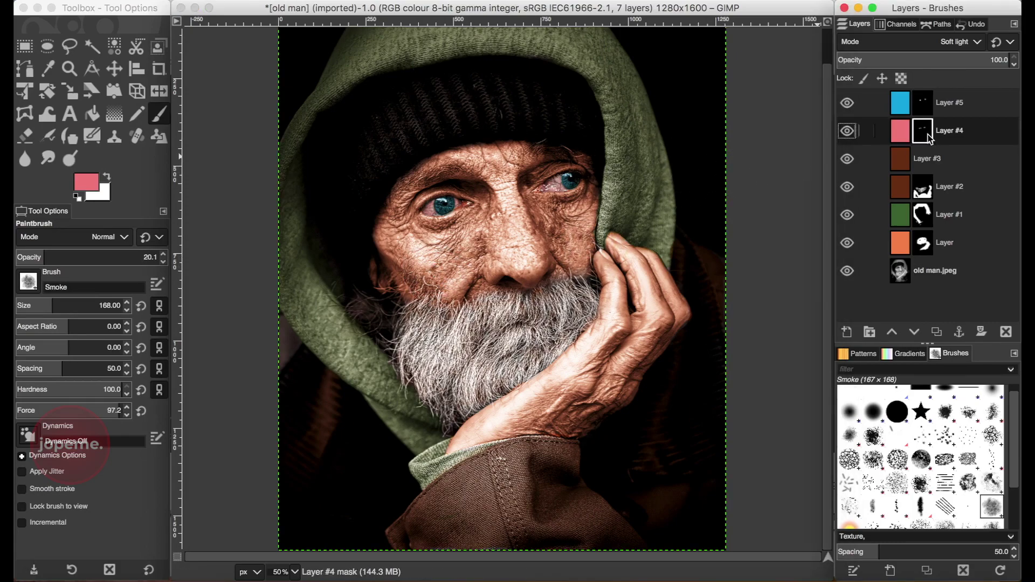
click(107, 177)
click(439, 264)
click(410, 262)
click(561, 251)
click(527, 249)
mouse_move(504, 175)
mouse_down()
mouse_move(468, 171)
mouse_move(625, 285)
mouse_move(658, 280)
mouse_move(555, 396)
mouse_move(571, 399)
mouse_move(539, 388)
mouse_move(582, 213)
mouse_move(396, 247)
mouse_move(458, 145)
mouse_move(532, 156)
mouse_move(409, 172)
mouse_move(432, 306)
mouse_move(477, 264)
mouse_move(479, 276)
mouse_move(426, 272)
mouse_move(560, 286)
mouse_move(415, 354)
mouse_up()
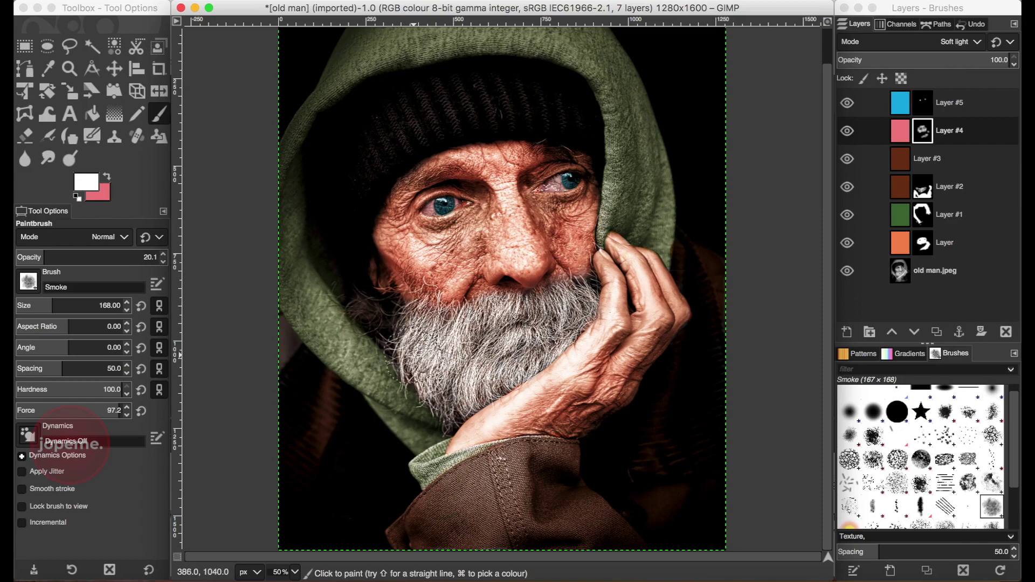
scroll(415, 354, down, 1)
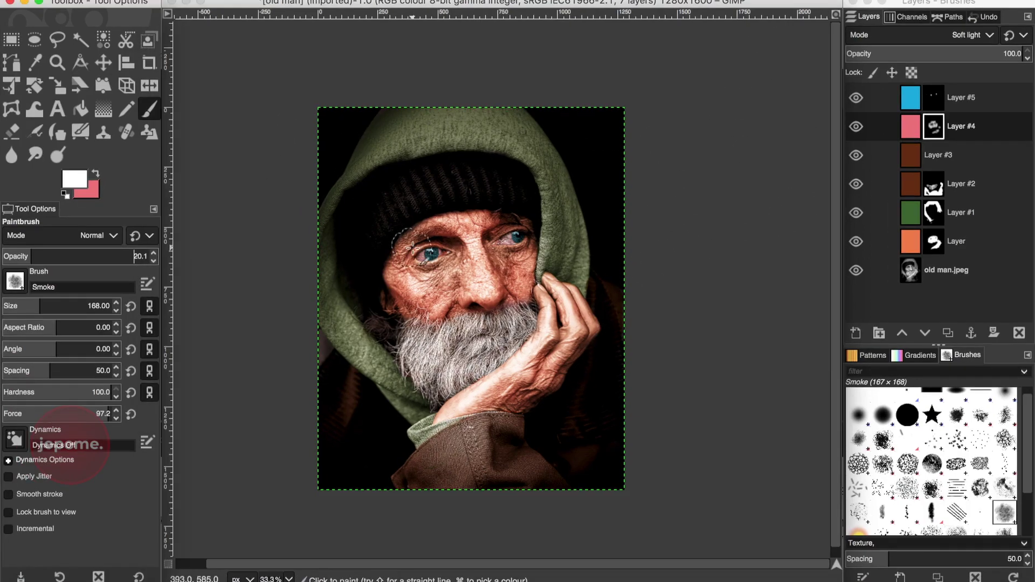
Paint white on Layer #5's mask over the cheeks, nose and hand to add faint blue skin tones.
click(934, 97)
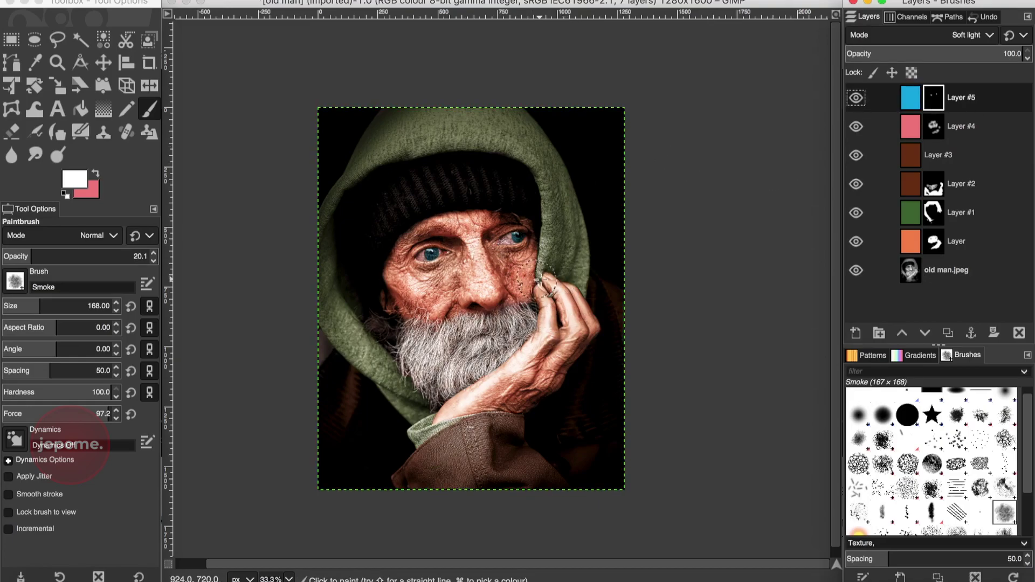
mouse_move(524, 285)
mouse_down()
mouse_move(529, 269)
mouse_move(481, 261)
mouse_up()
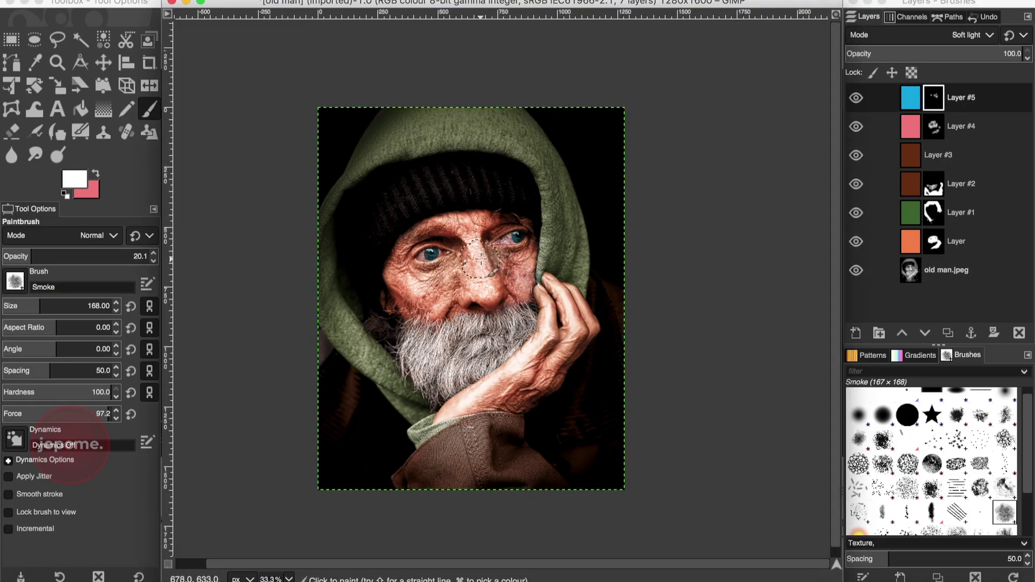
drag(412, 286, 431, 306)
mouse_move(560, 342)
mouse_down()
mouse_move(529, 368)
mouse_move(541, 381)
mouse_move(497, 393)
mouse_move(548, 376)
mouse_move(472, 401)
mouse_up()
mouse_move(493, 242)
mouse_down()
mouse_move(488, 221)
mouse_move(434, 237)
mouse_move(404, 284)
mouse_move(406, 254)
mouse_move(412, 314)
mouse_move(488, 304)
mouse_move(510, 288)
mouse_up()
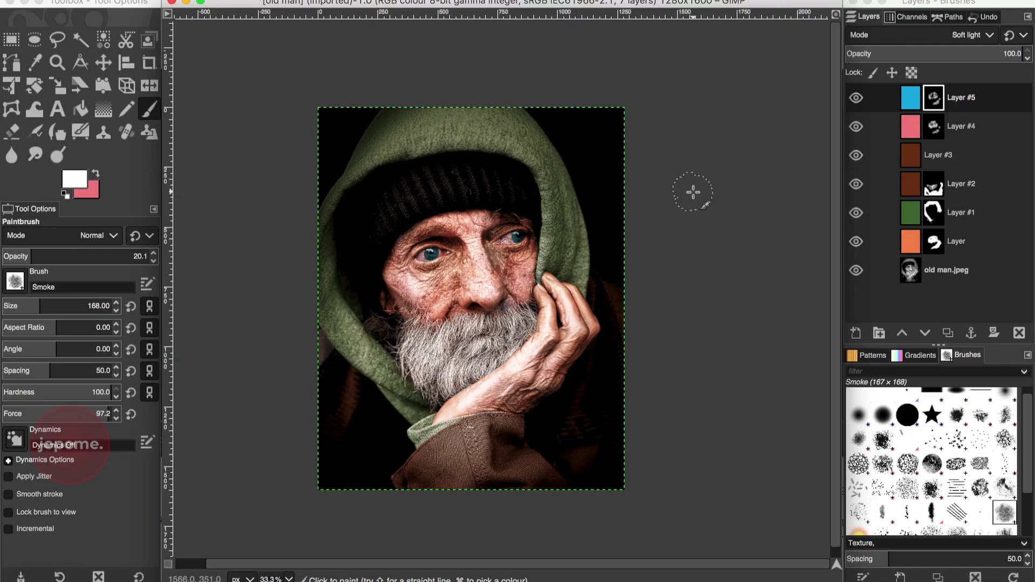
Sample the green of Layer #1 as the foreground colour with the Colour Picker.
click(905, 218)
click(78, 177)
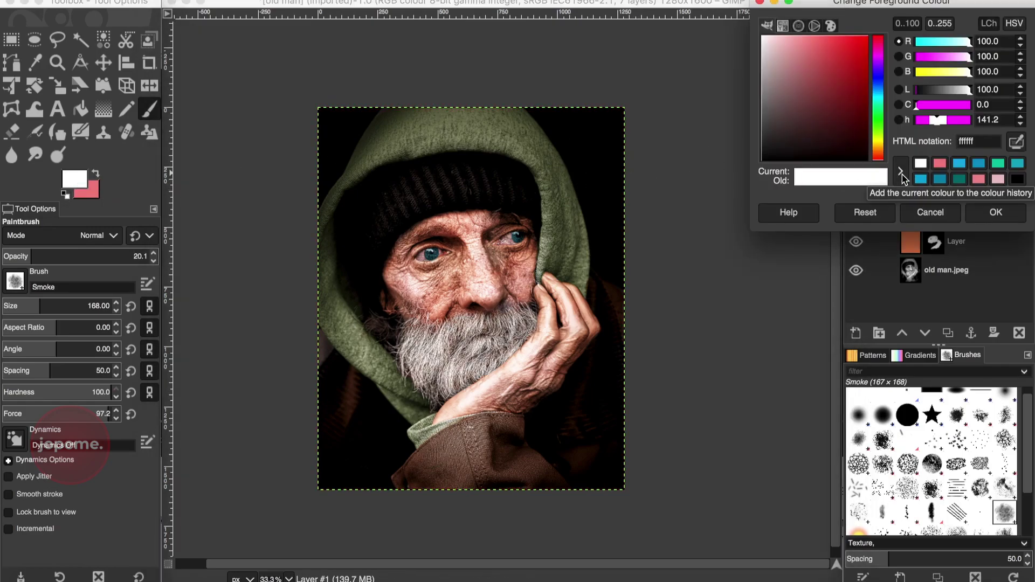
click(931, 214)
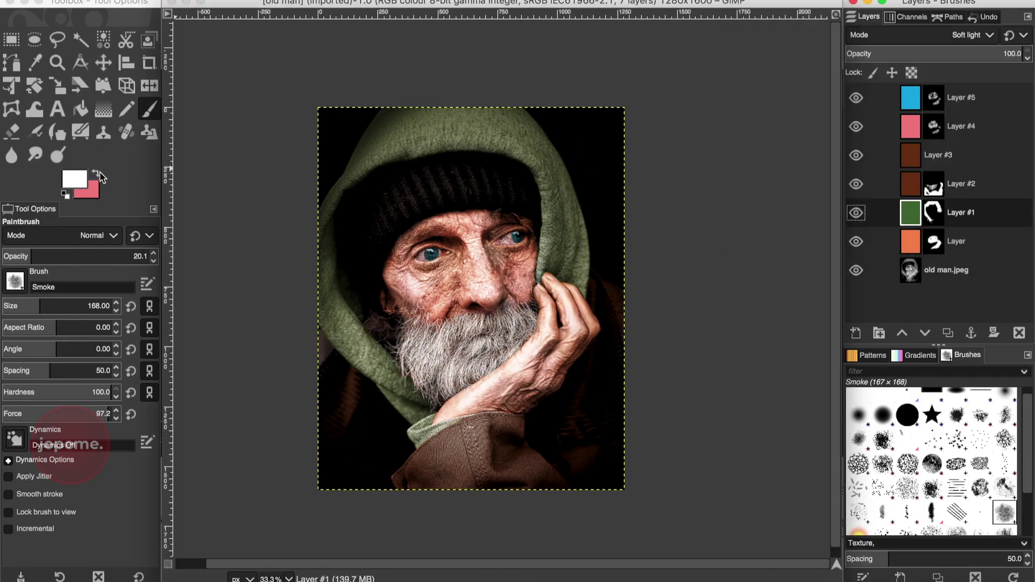
click(34, 62)
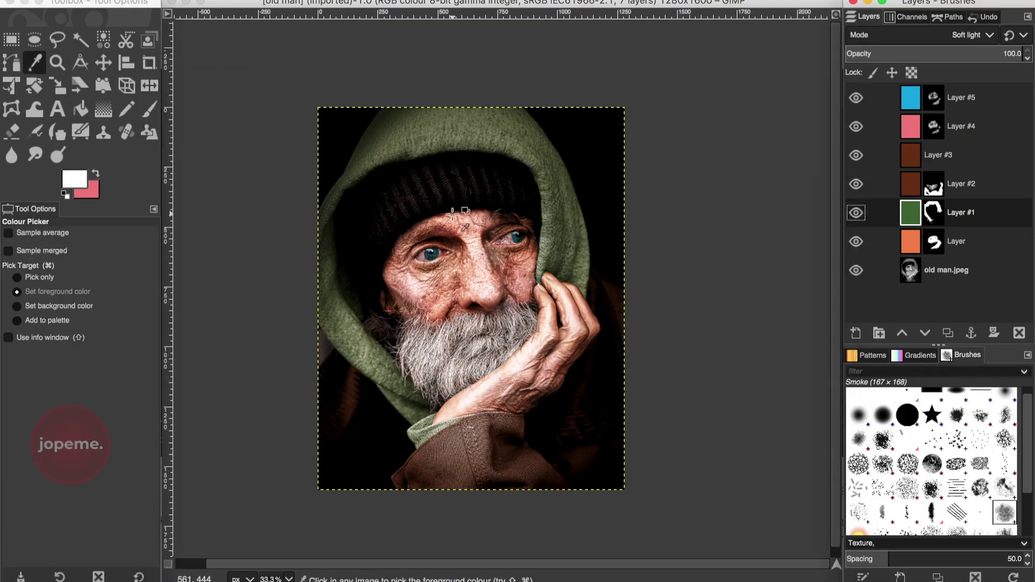
click(380, 145)
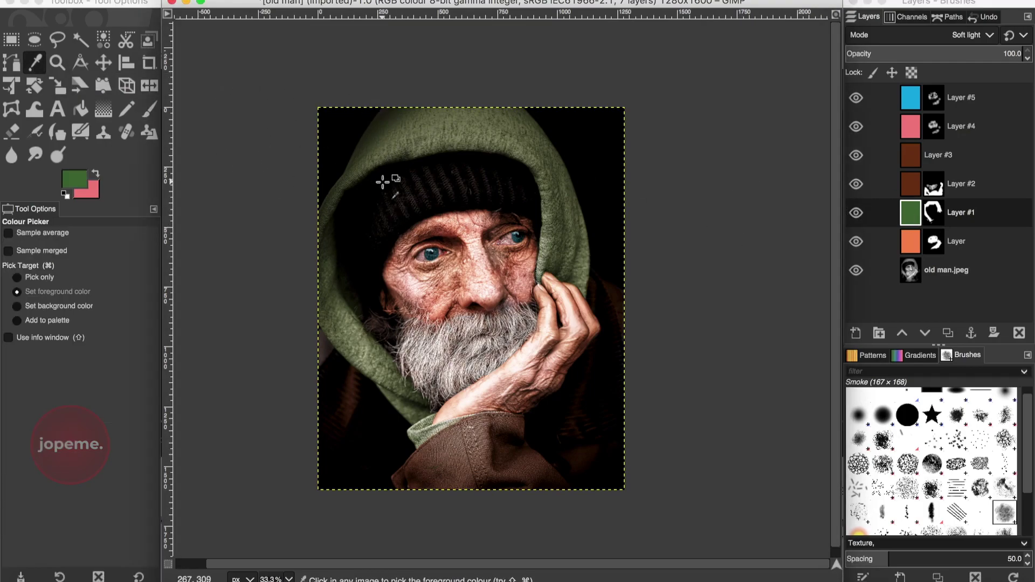
Desaturate the green foreground colour and bucket-fill Layer #1 with the muted shade.
click(76, 179)
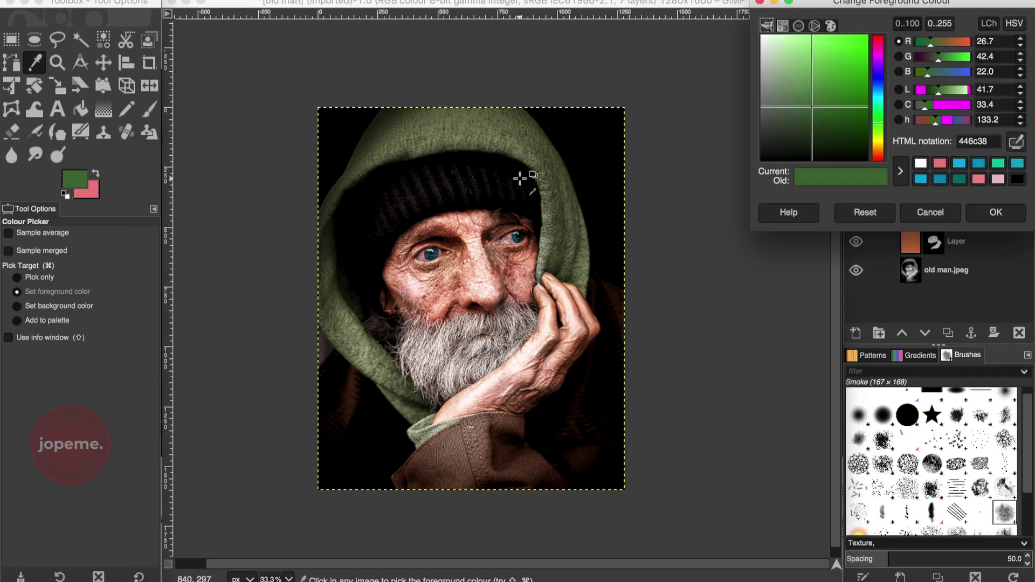
drag(801, 110, 791, 110)
click(996, 212)
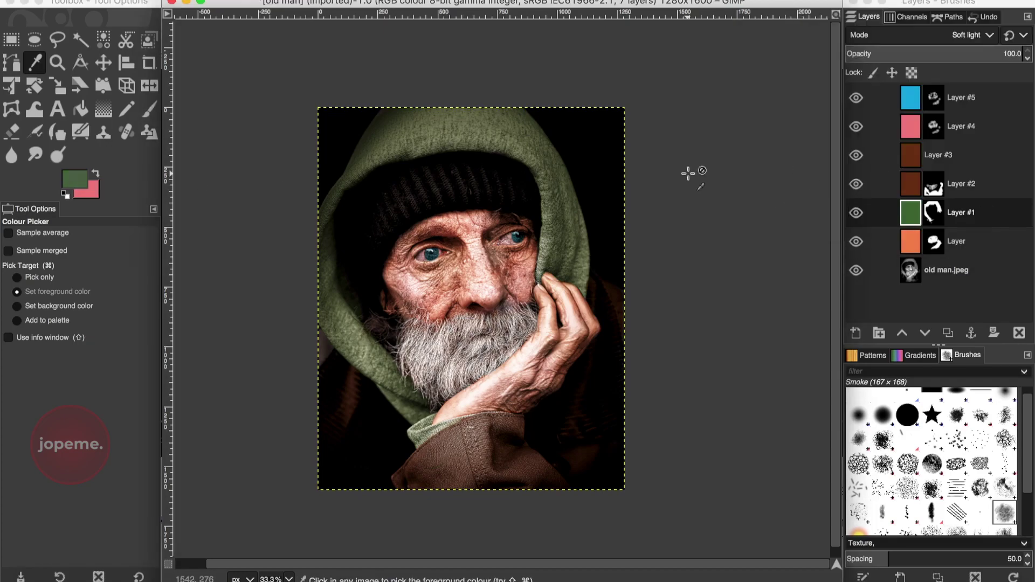
click(81, 109)
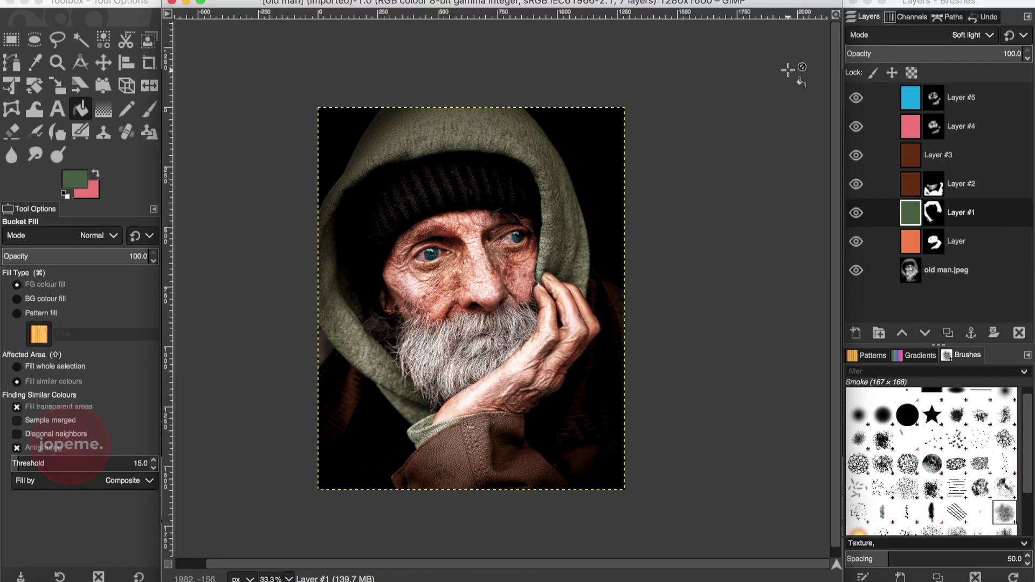